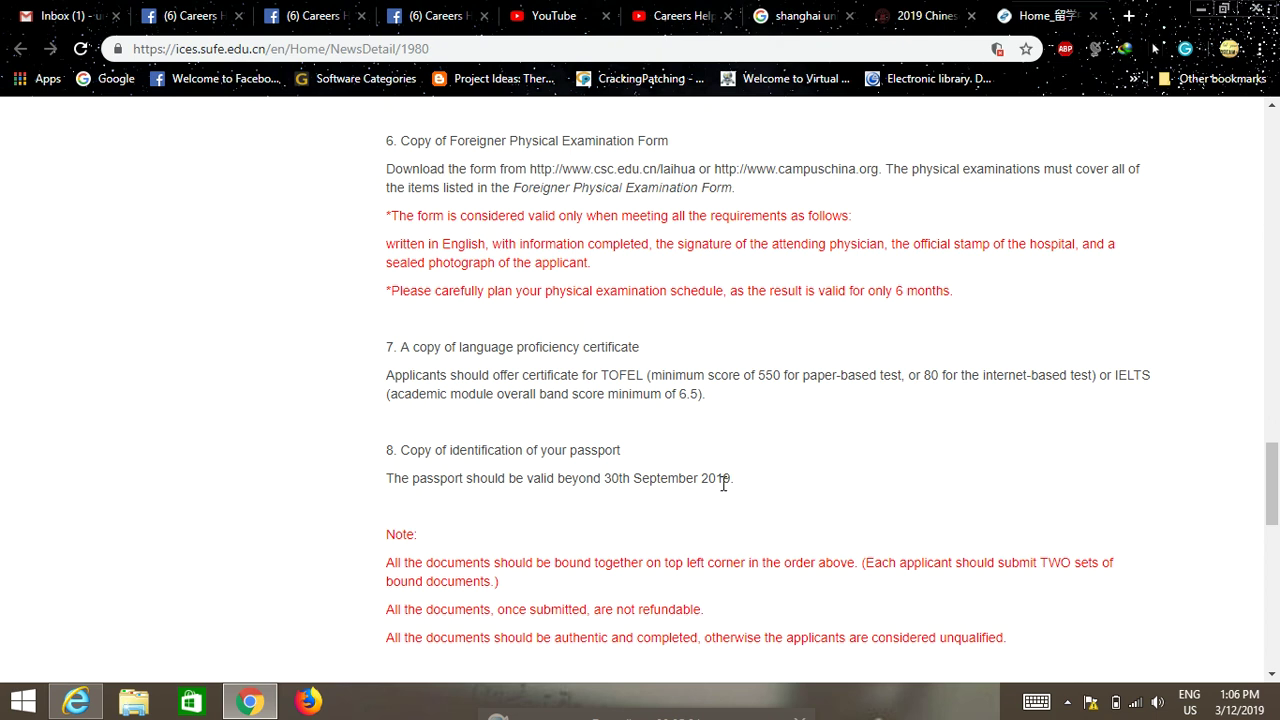
Review the remaining document requirements, admission notes, contact details and overview of the 2019 Chinese University Postgraduate Program Scholarship
scroll(736, 490, down, 3)
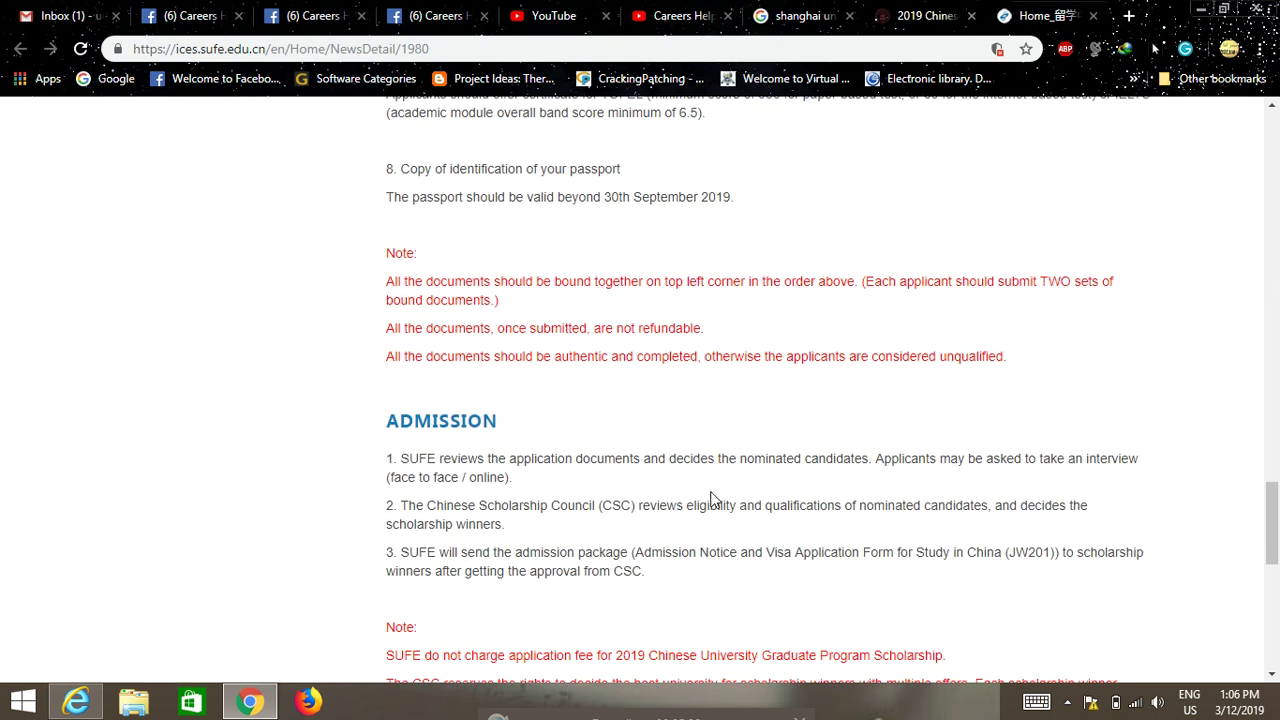
scroll(684, 496, down, 2)
scroll(676, 505, down, 4)
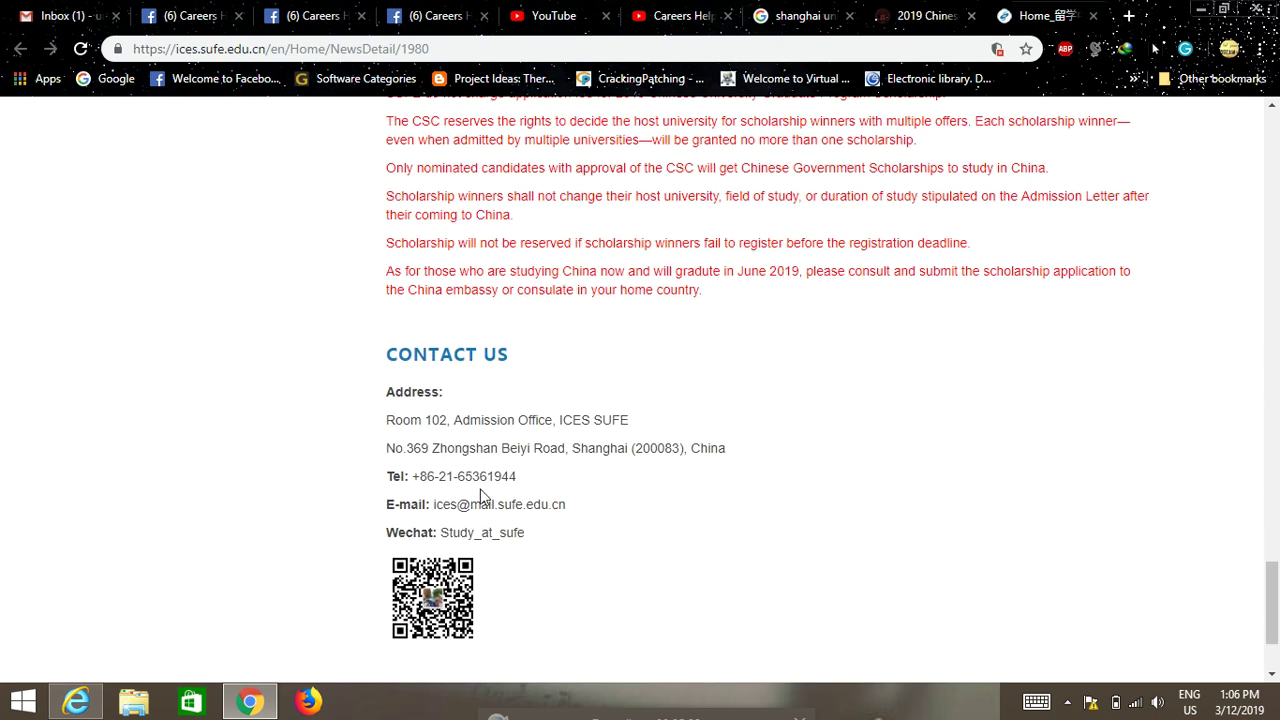
scroll(536, 530, up, 12)
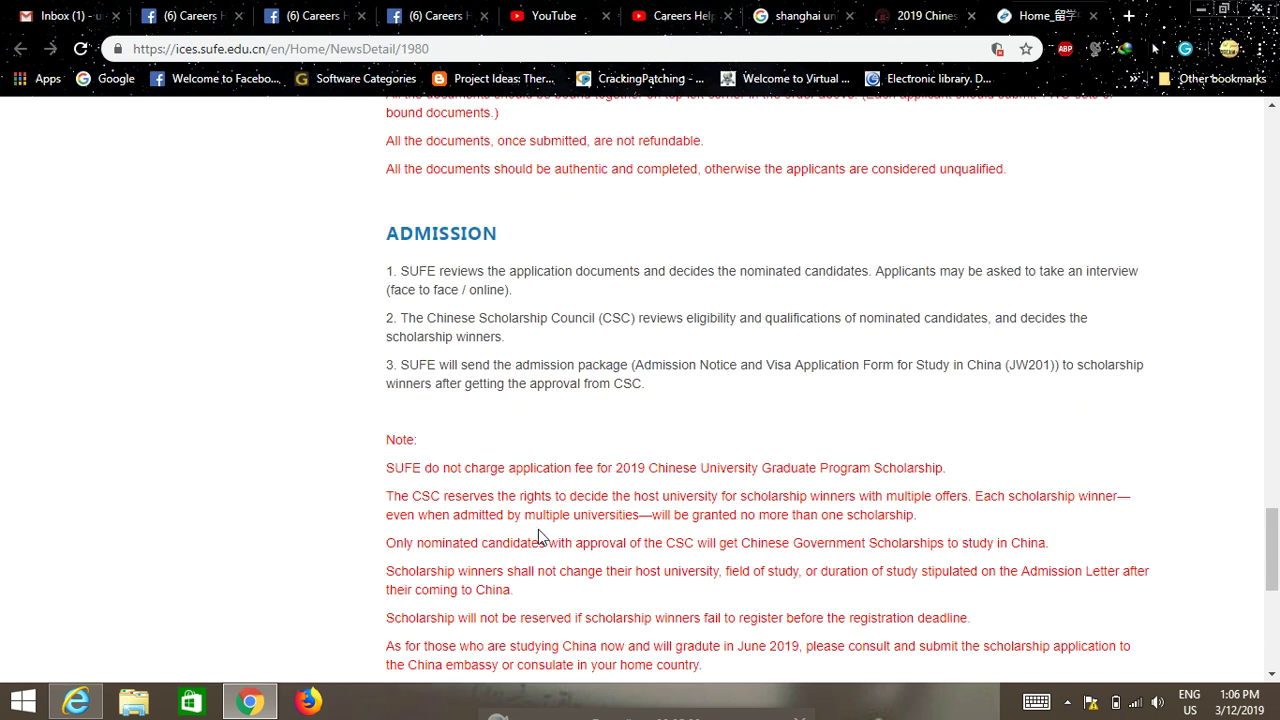
scroll(539, 530, up, 10)
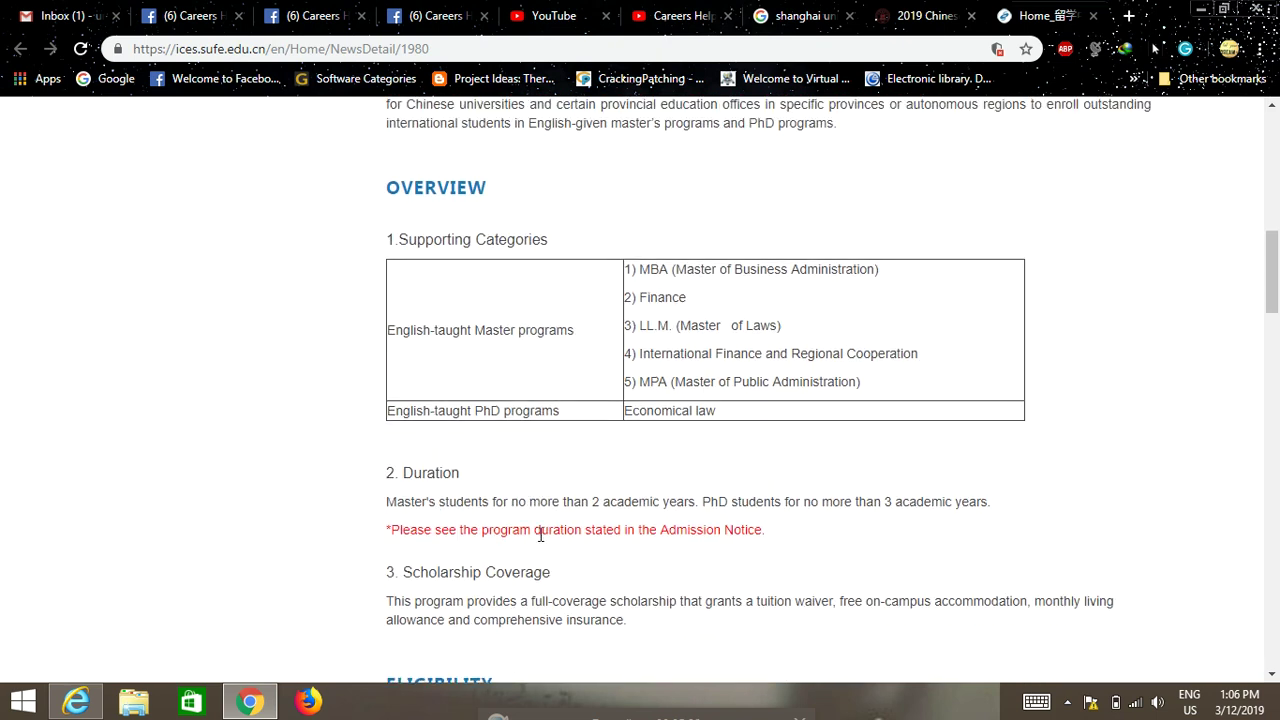
scroll(539, 545, up, 2)
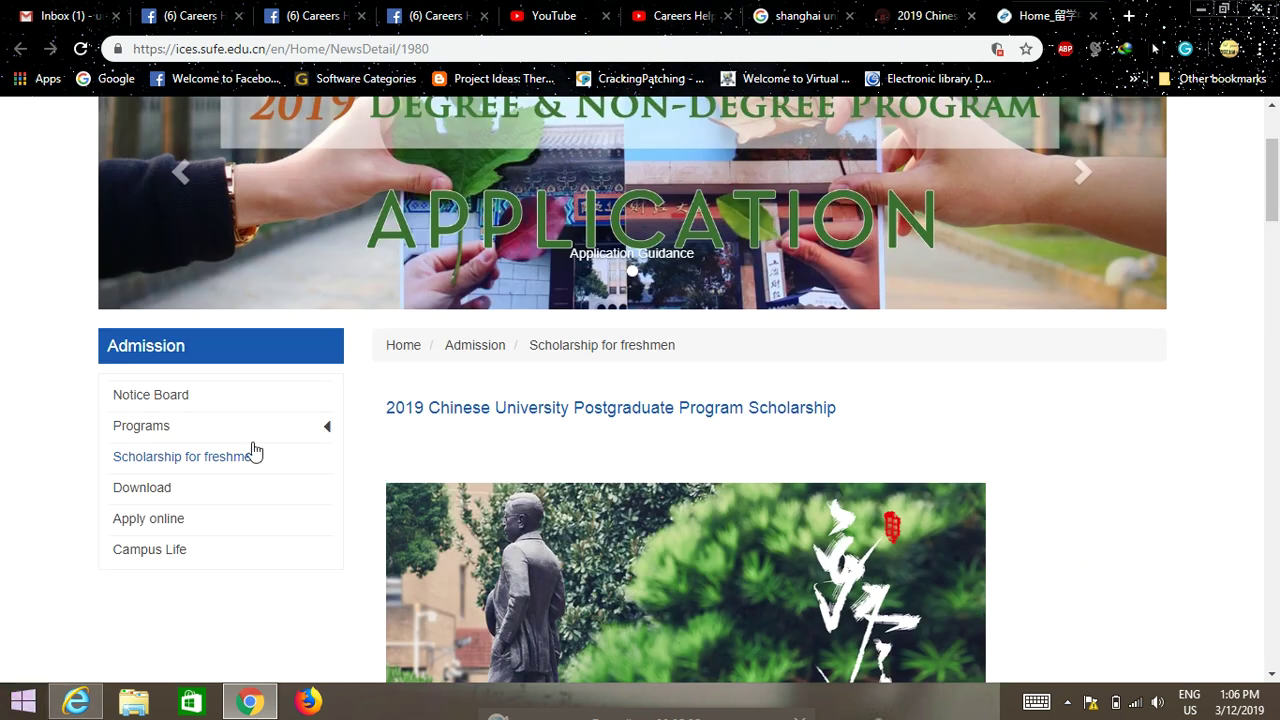
Switch to the Campus China site and open Scholarship Application for Students
click(1008, 12)
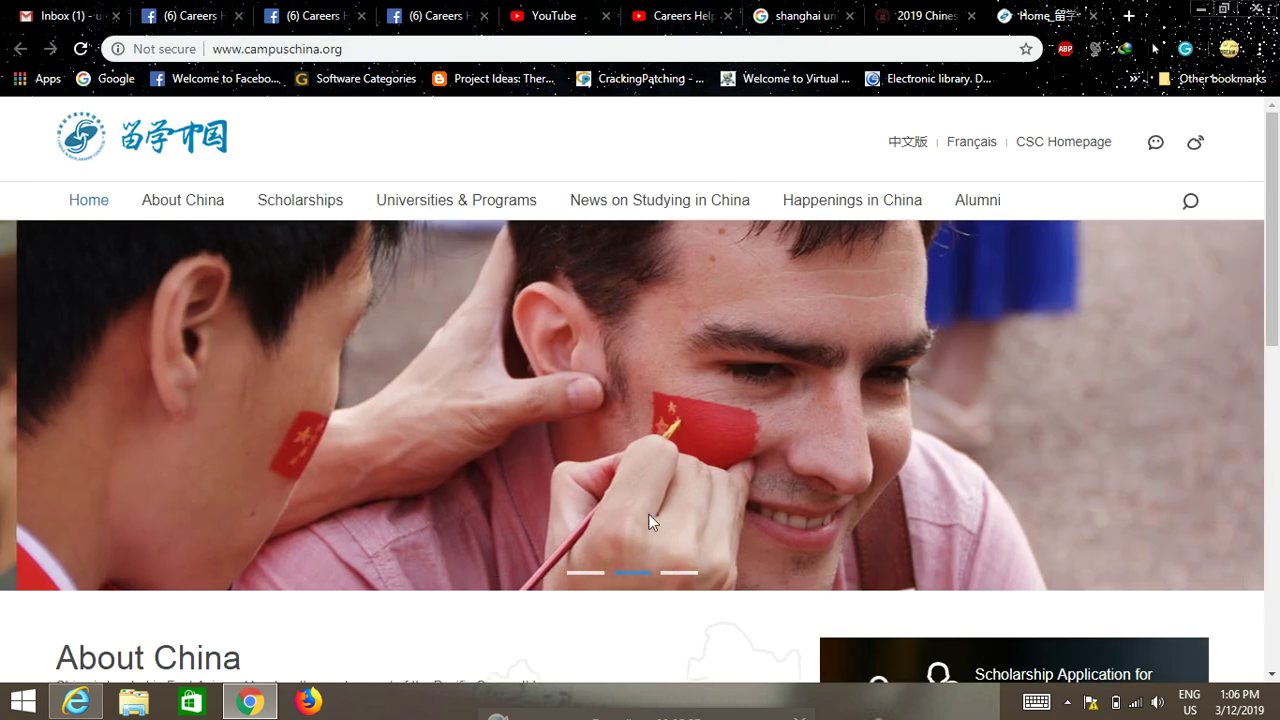
scroll(733, 500, down, 3)
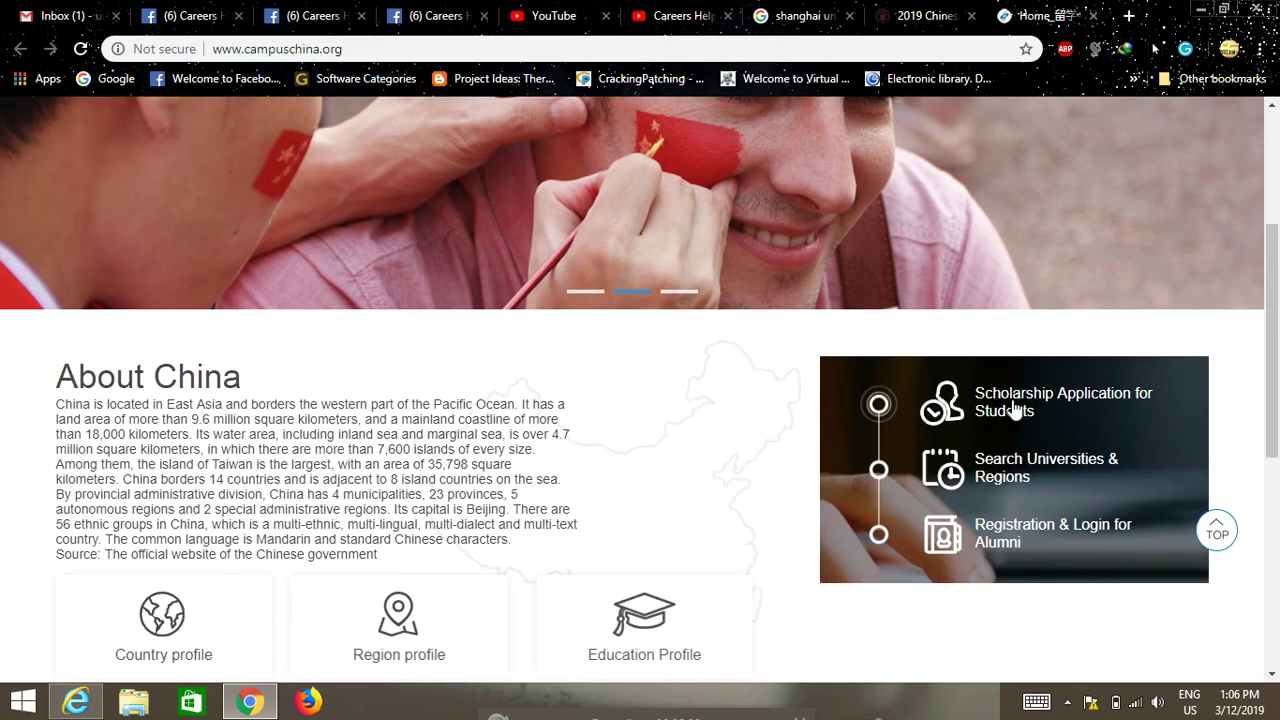
click(1007, 403)
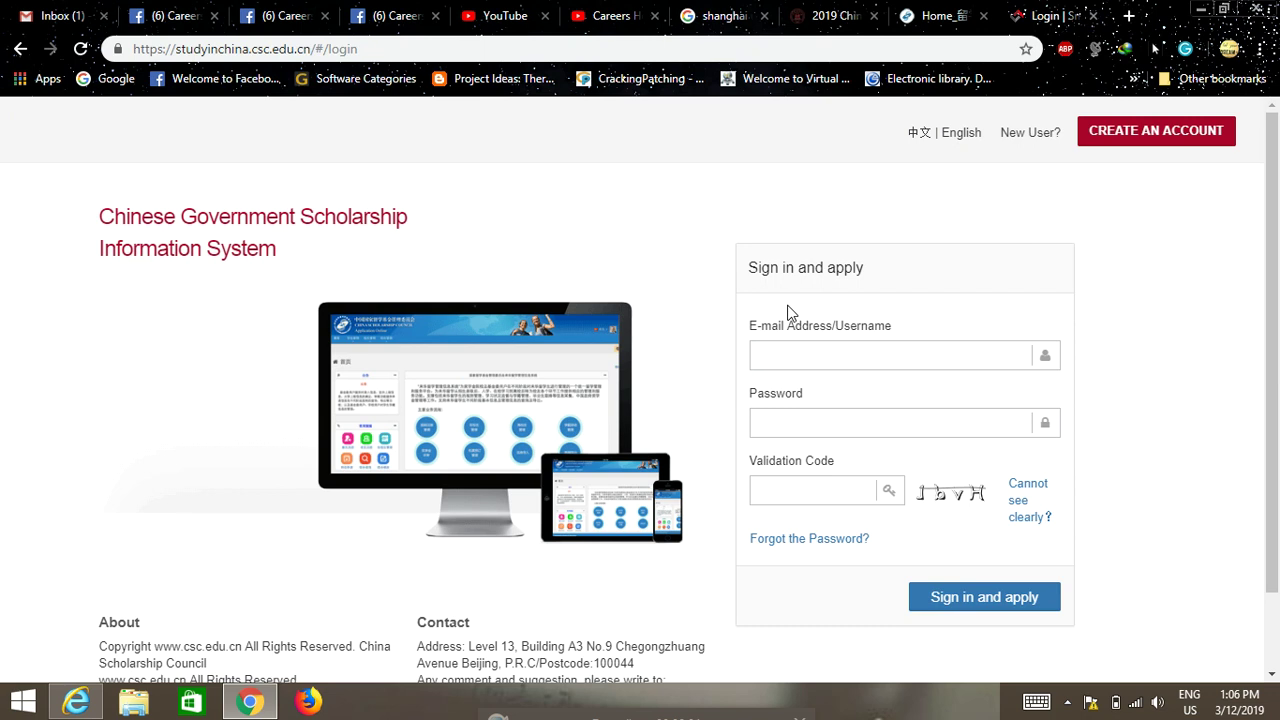
Enter the account e-mail, password and validation code, and submit the scholarship system sign-in
click(792, 346)
click(849, 358)
click(851, 396)
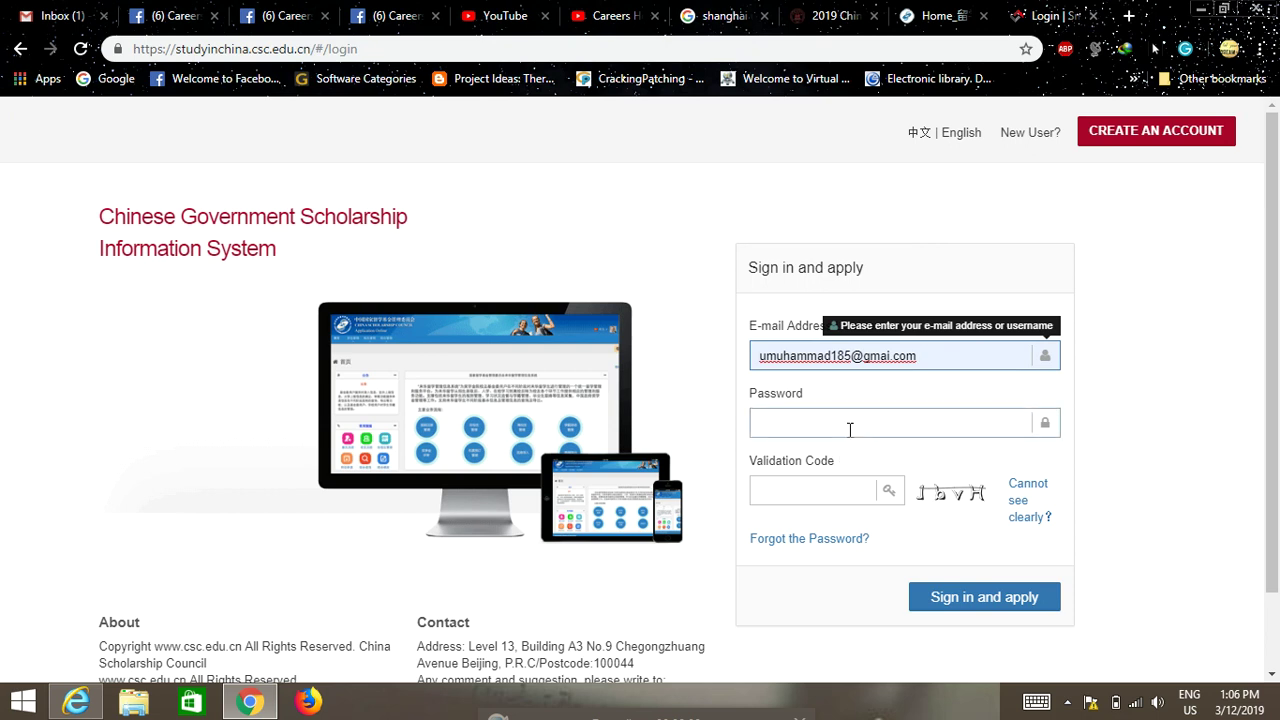
click(849, 428)
text(•••••••)
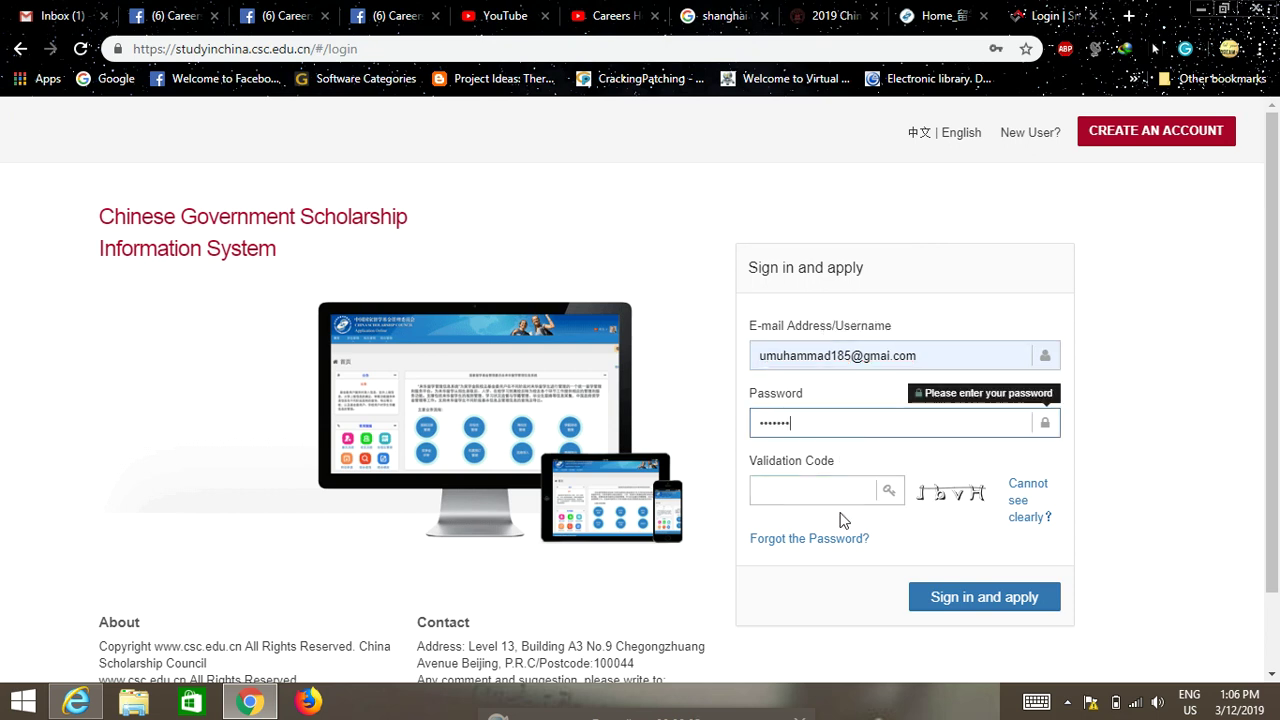
click(803, 488)
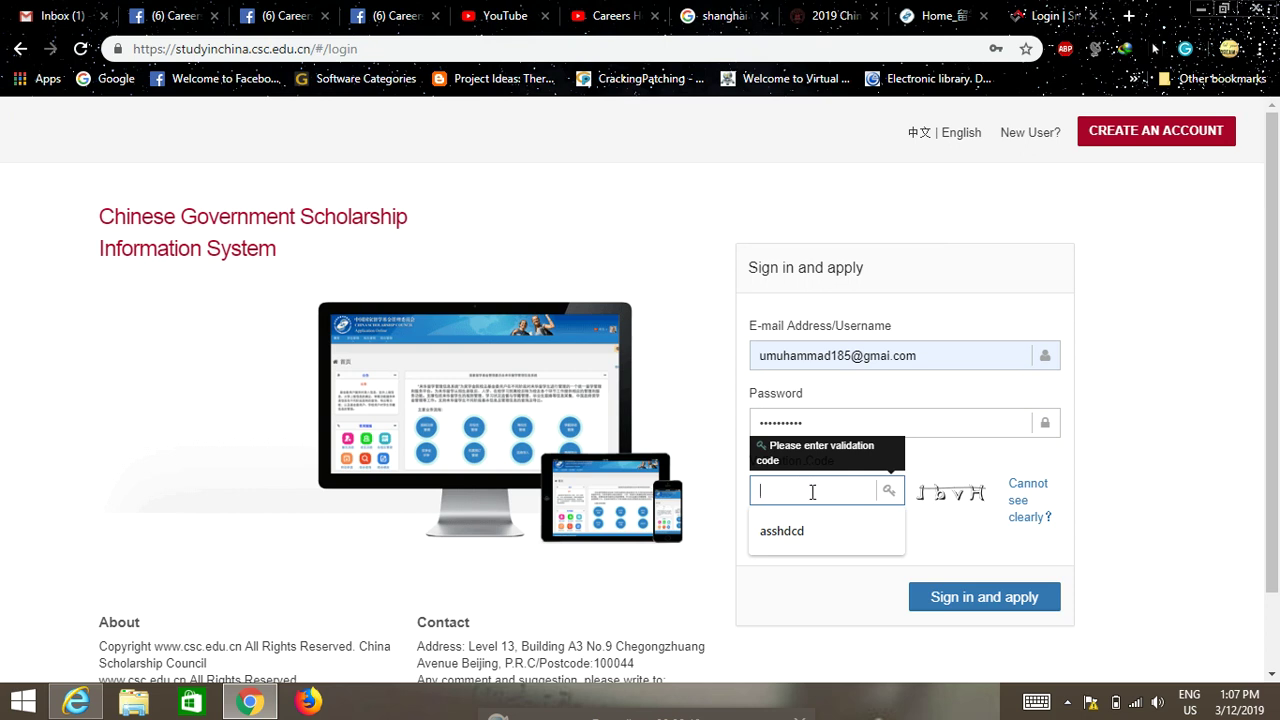
text(I)
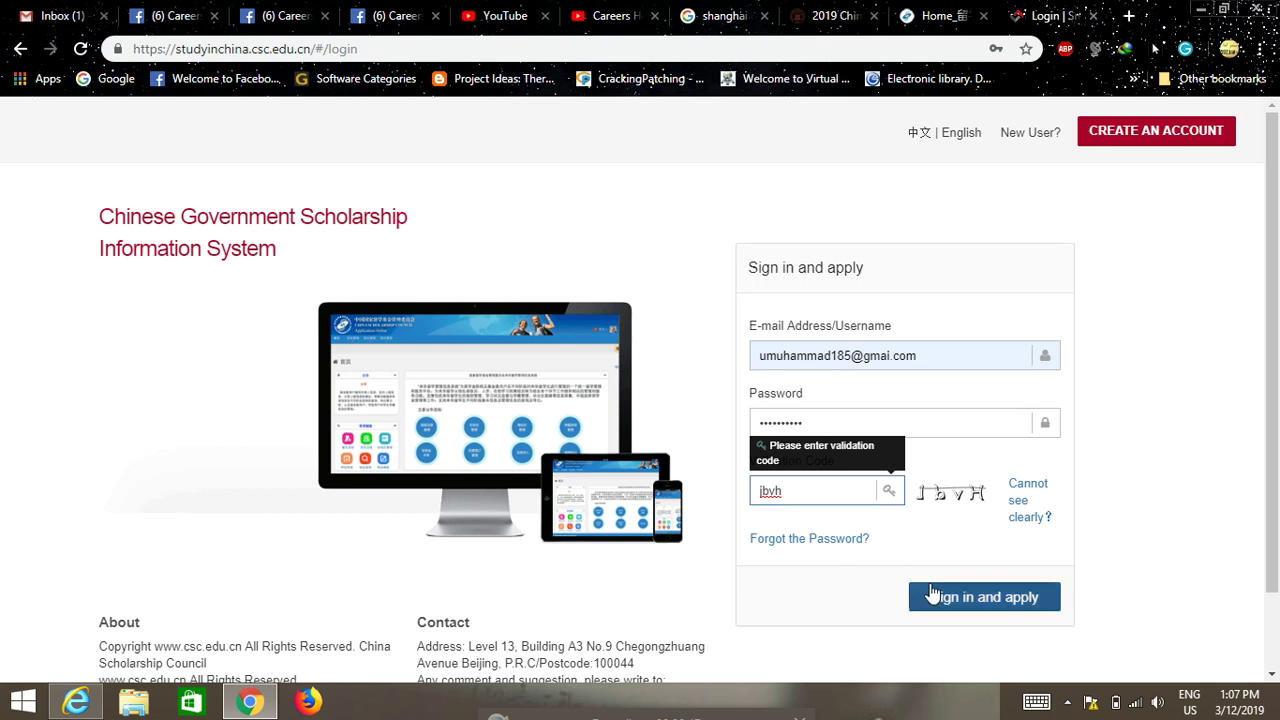
click(968, 604)
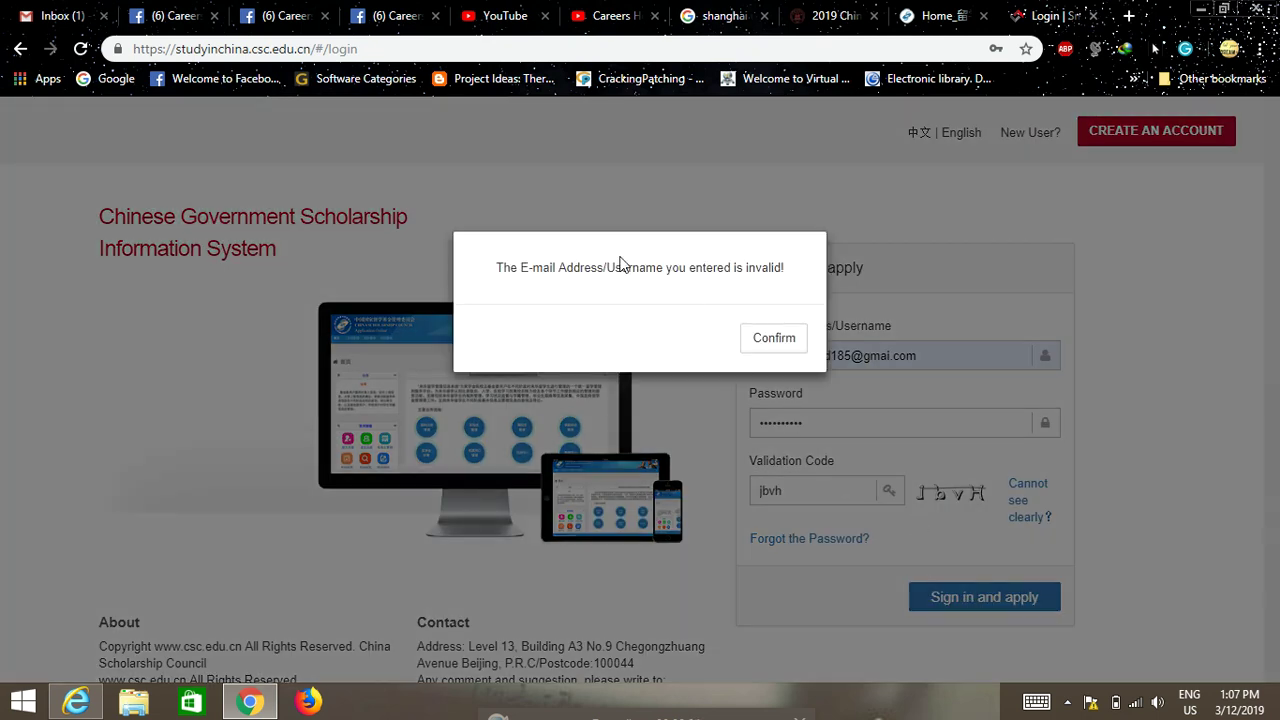
Dismiss the message, correct the e-mail's domain to gmail.com, and submit the sign-in again
click(772, 336)
click(955, 358)
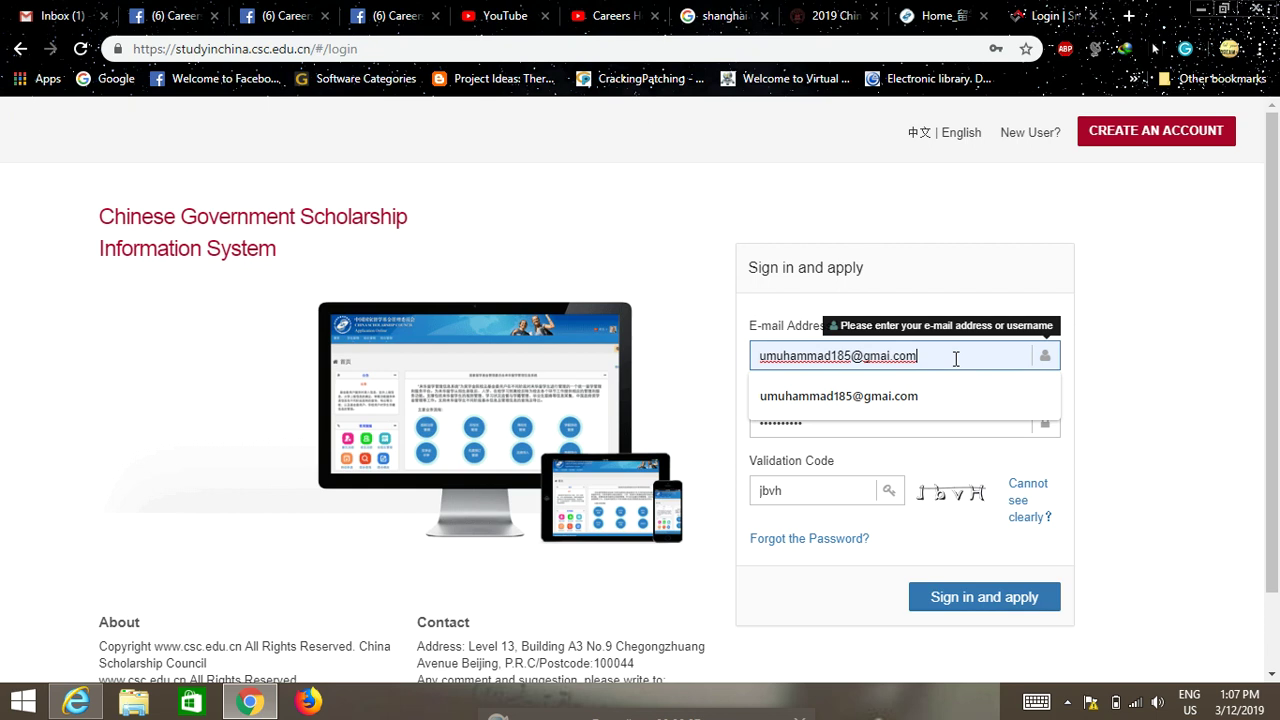
click(892, 358)
text(l)
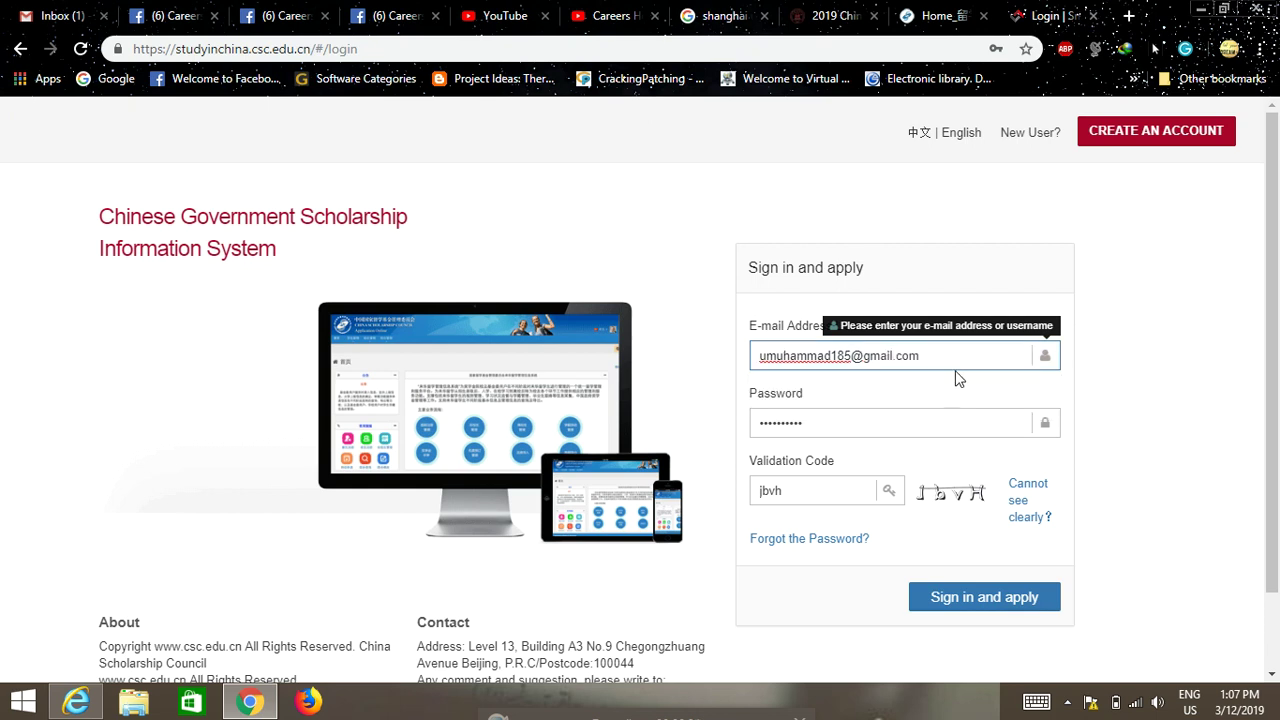
click(968, 590)
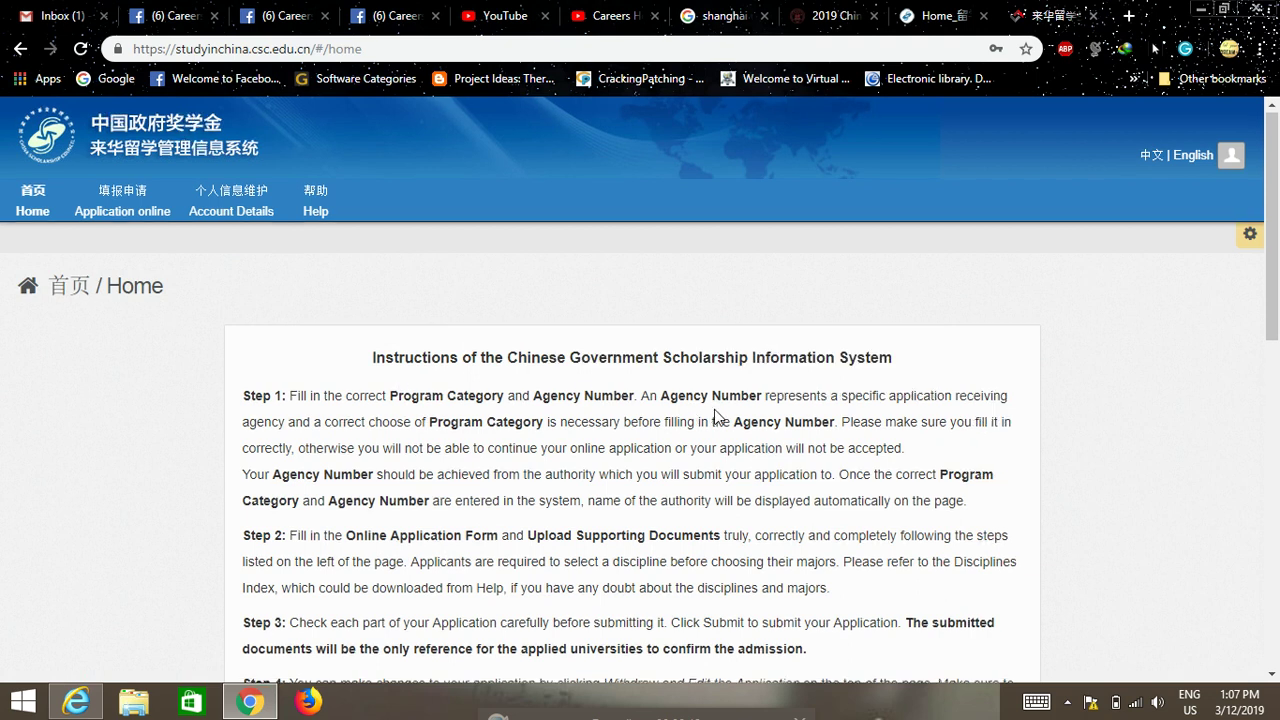
Read through the scholarship system instructions and open the online application
scroll(715, 416, down, 2)
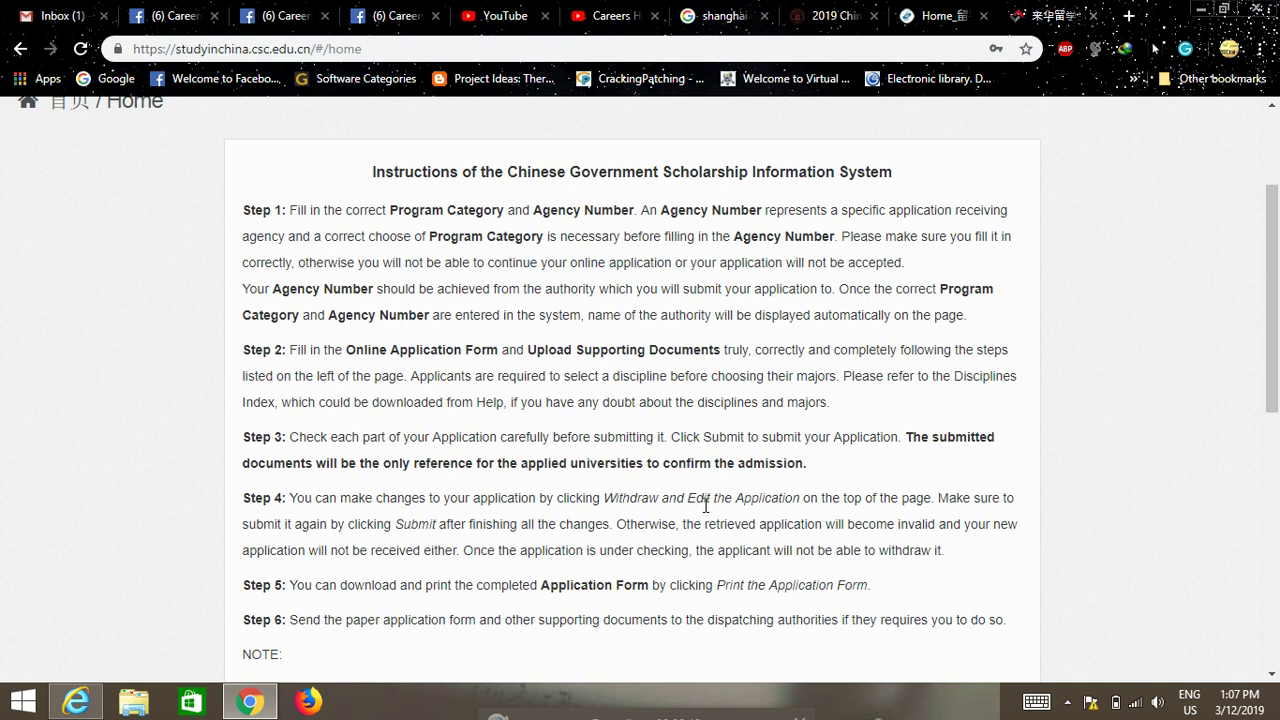
scroll(704, 512, down, 5)
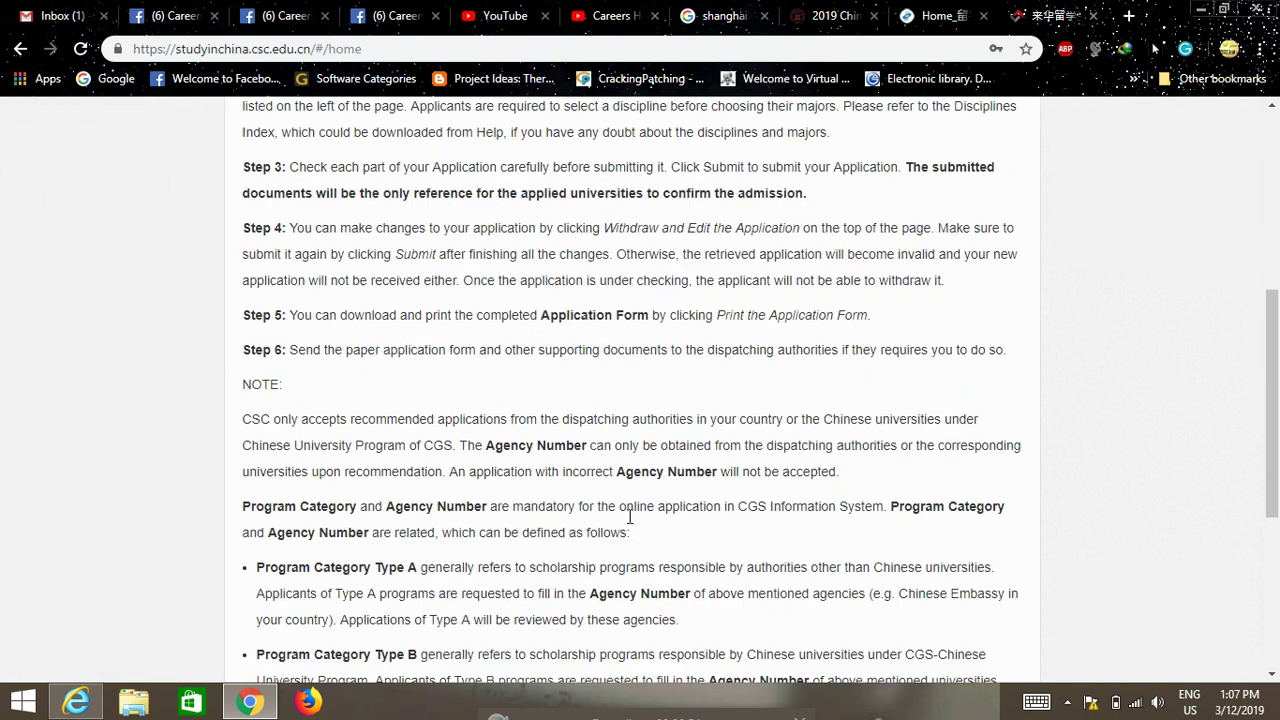
scroll(632, 463, up, 7)
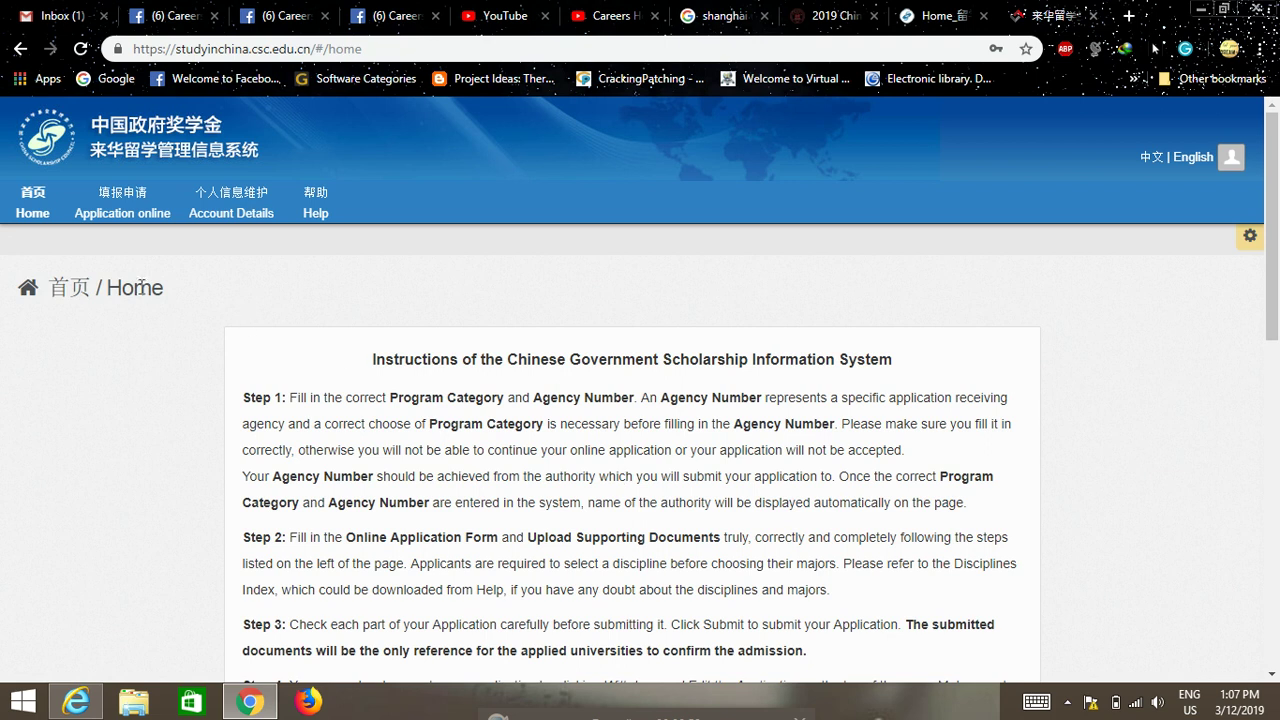
click(120, 238)
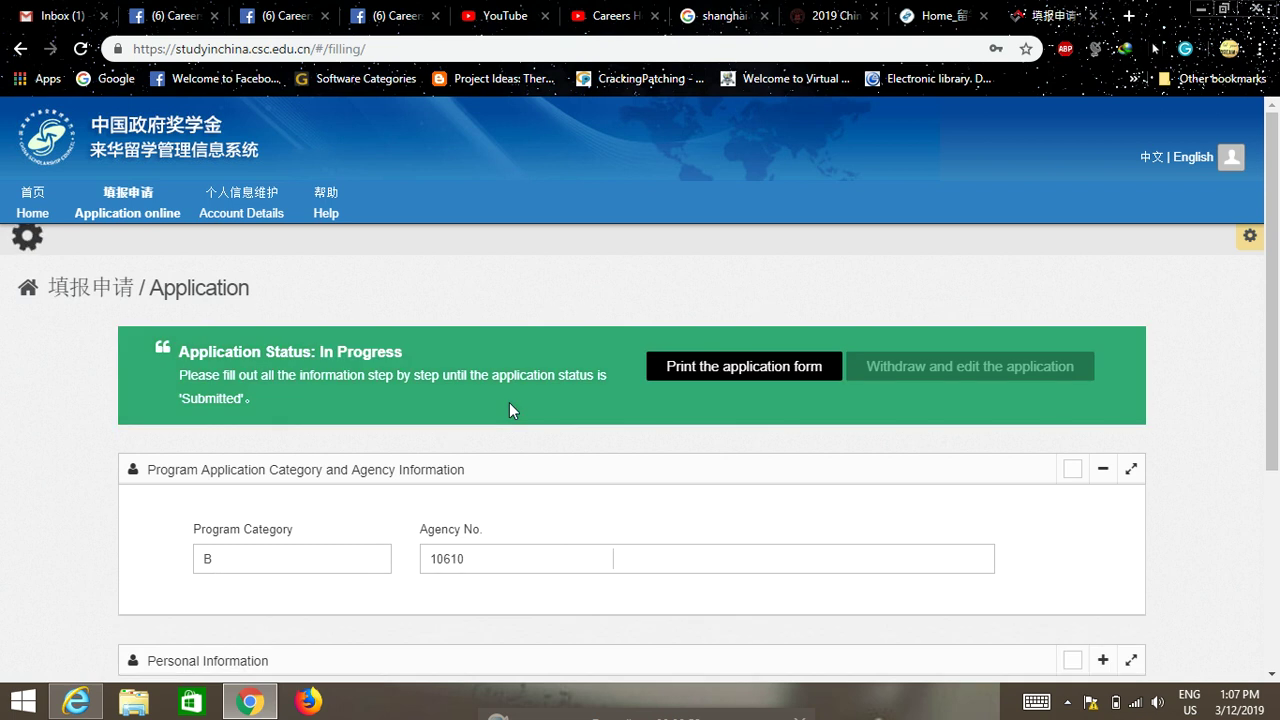
Examine the application sections and the program category and agency number, collapsing and re-expanding the Program Application Category and Agency Information section
scroll(514, 399, down, 1)
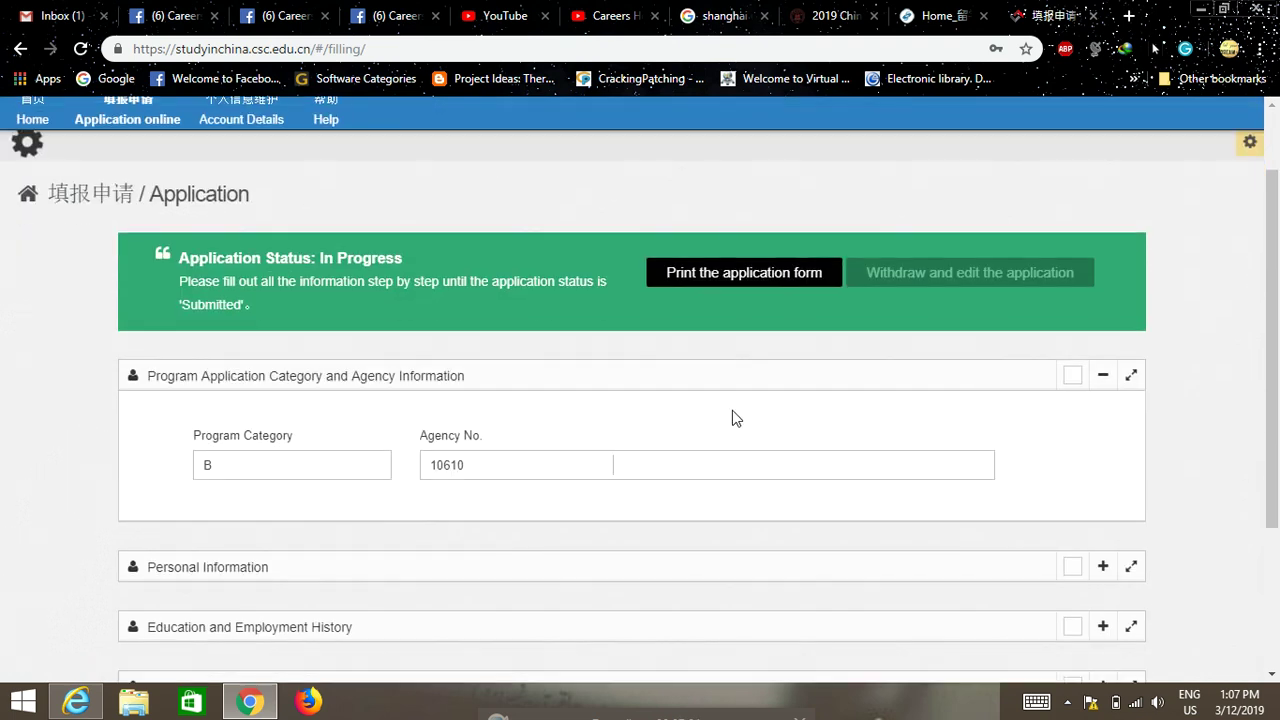
scroll(592, 398, down, 1)
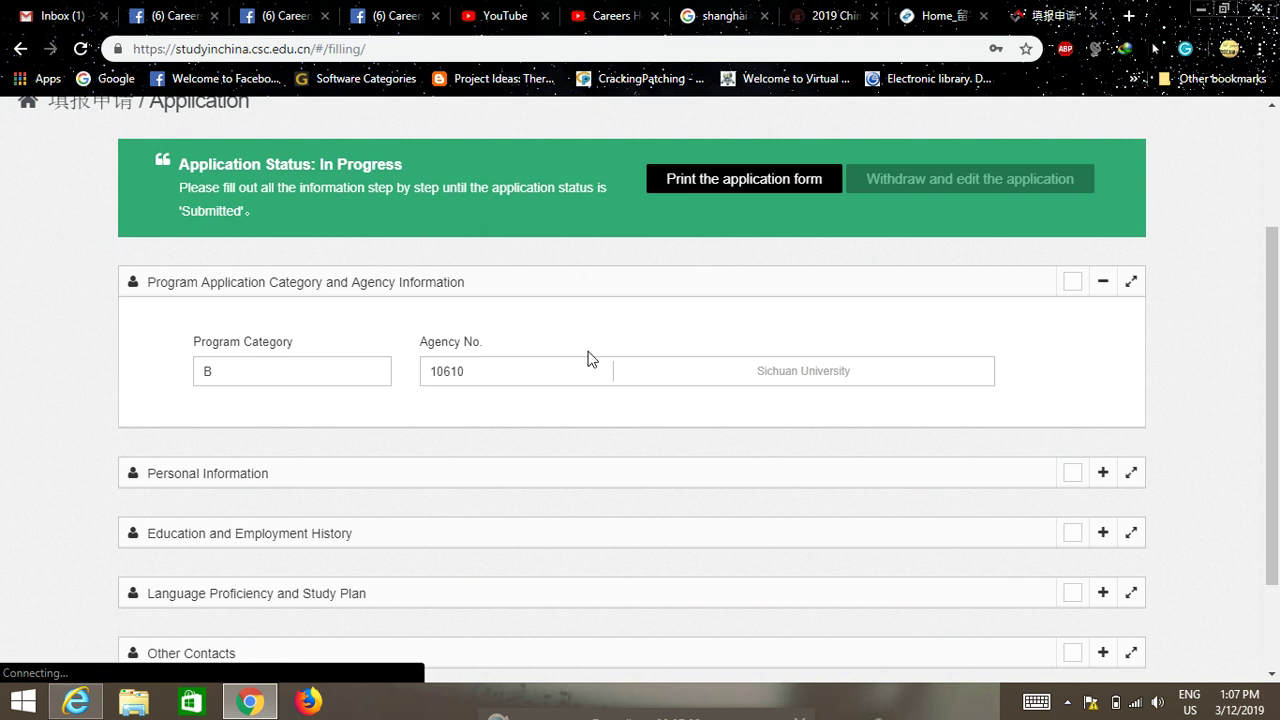
scroll(443, 300, up, 1)
scroll(445, 305, down, 2)
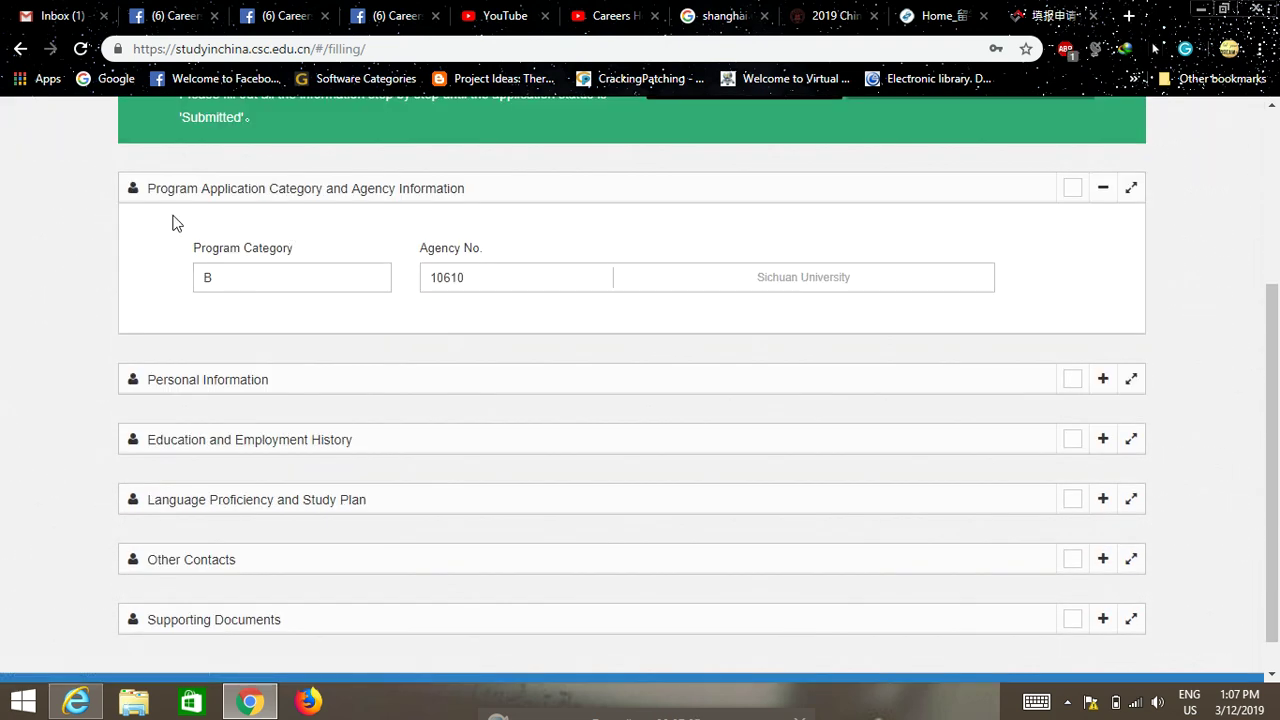
click(1100, 192)
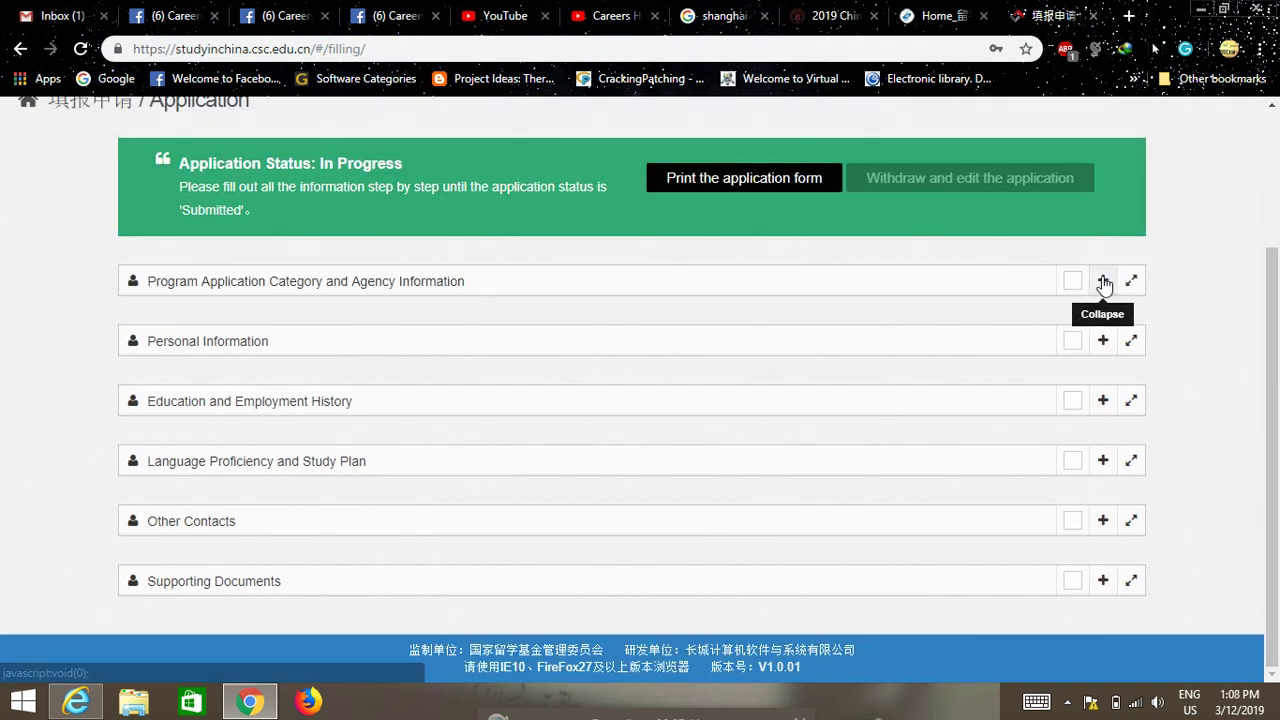
click(1104, 284)
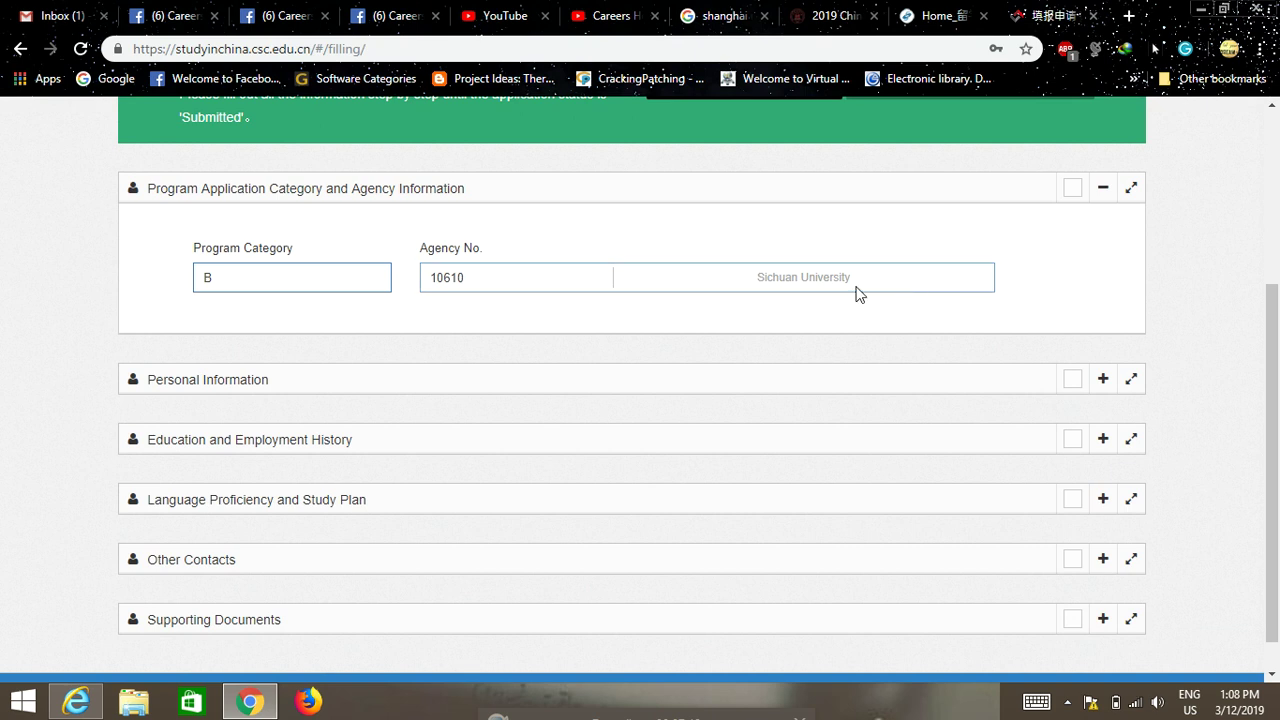
scroll(864, 290, down, 1)
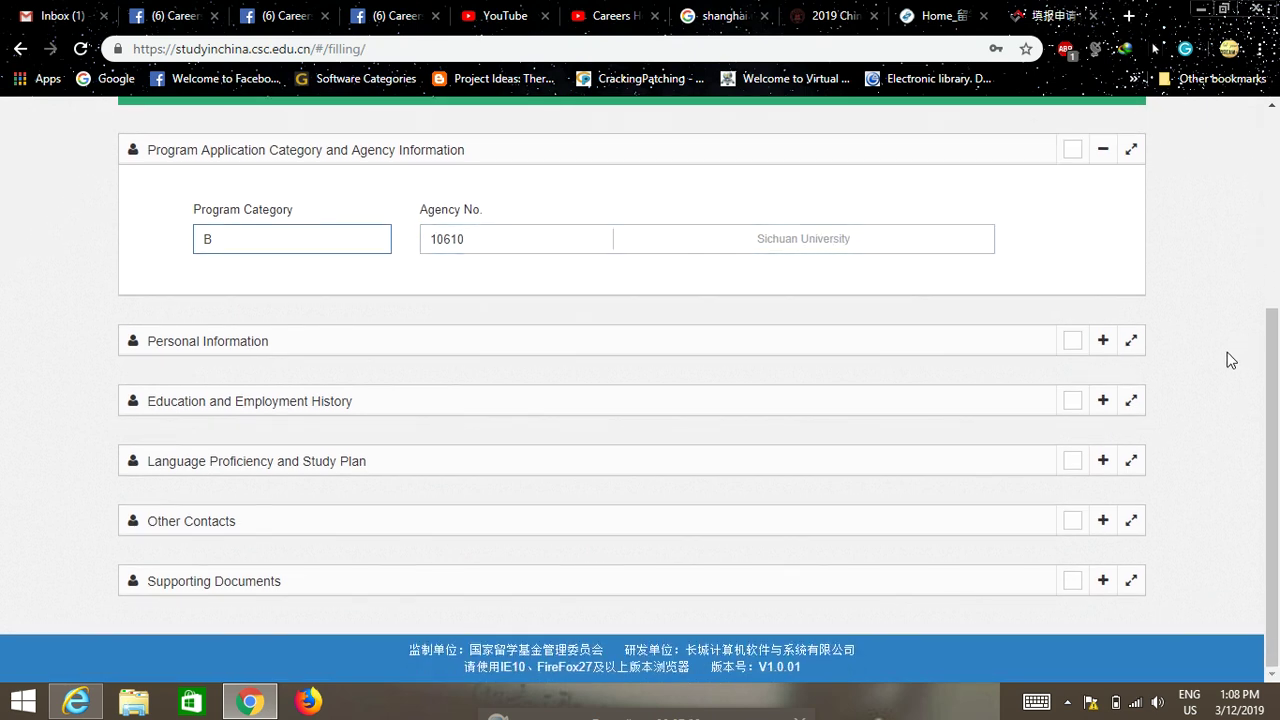
Expand the Personal Information section and review the name, birth, gender, marital status, nationality and passport fields
click(1105, 343)
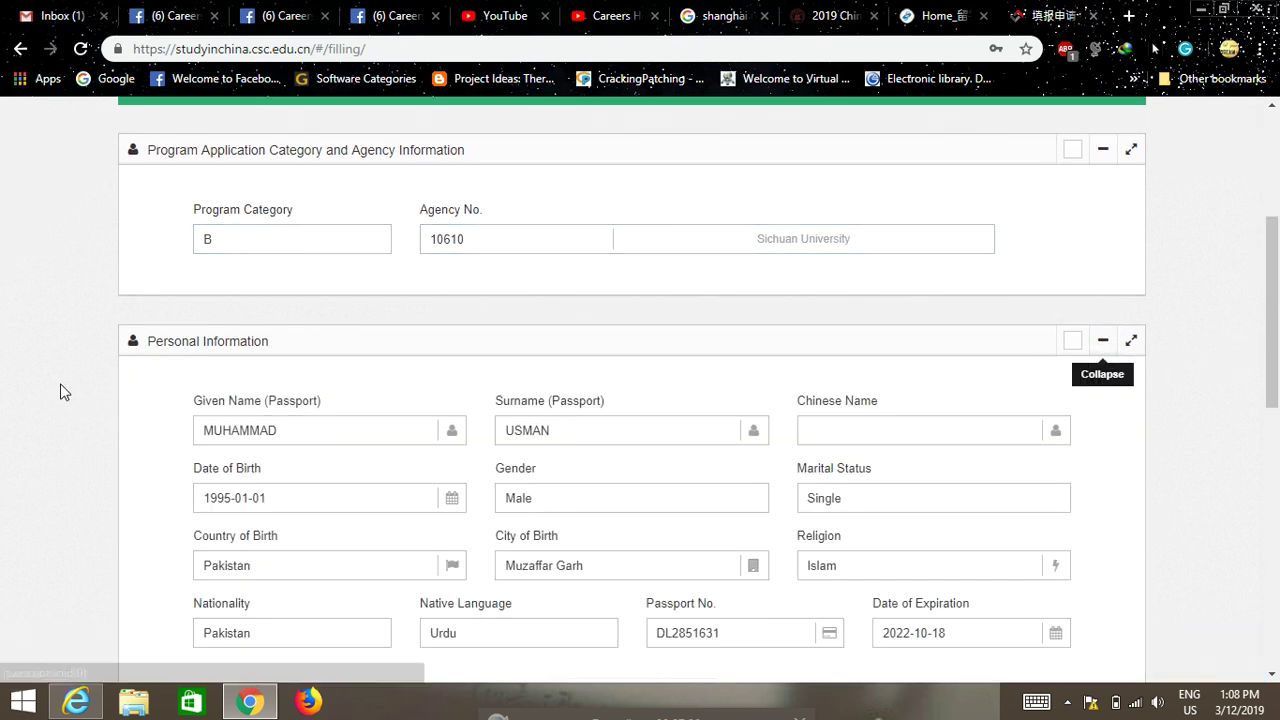
scroll(5, 391, down, 2)
click(262, 250)
click(539, 246)
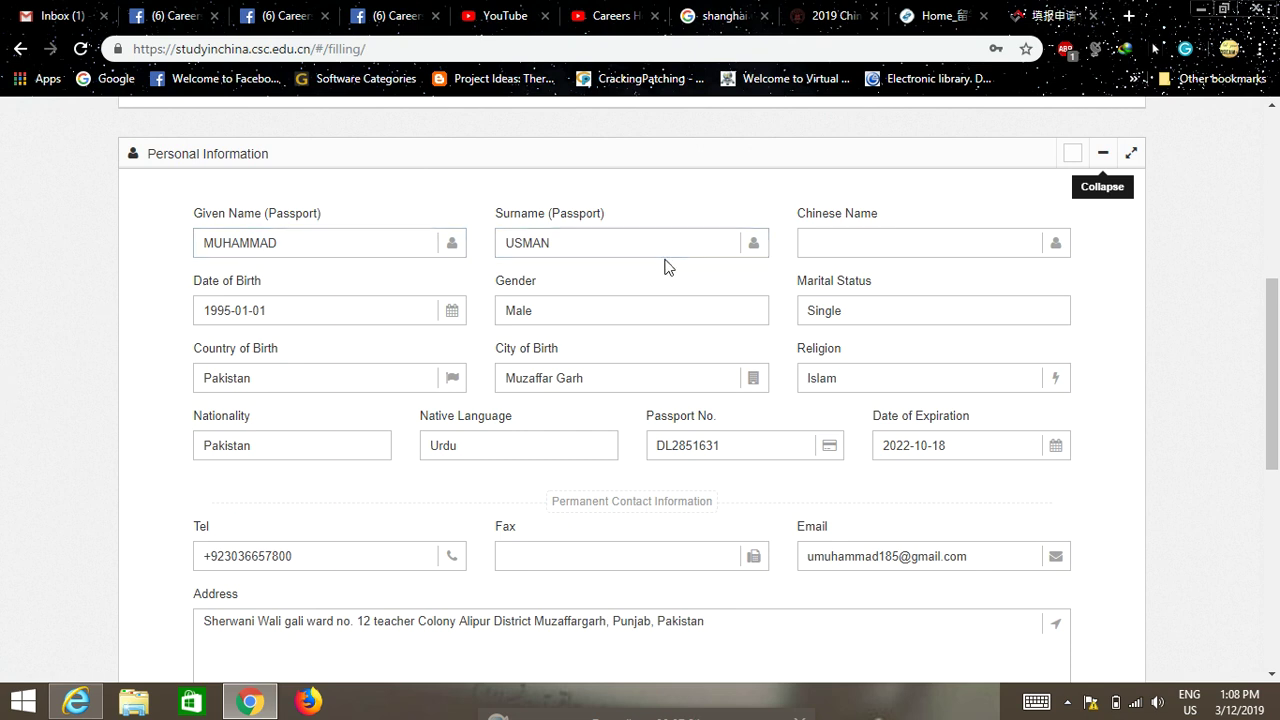
click(458, 254)
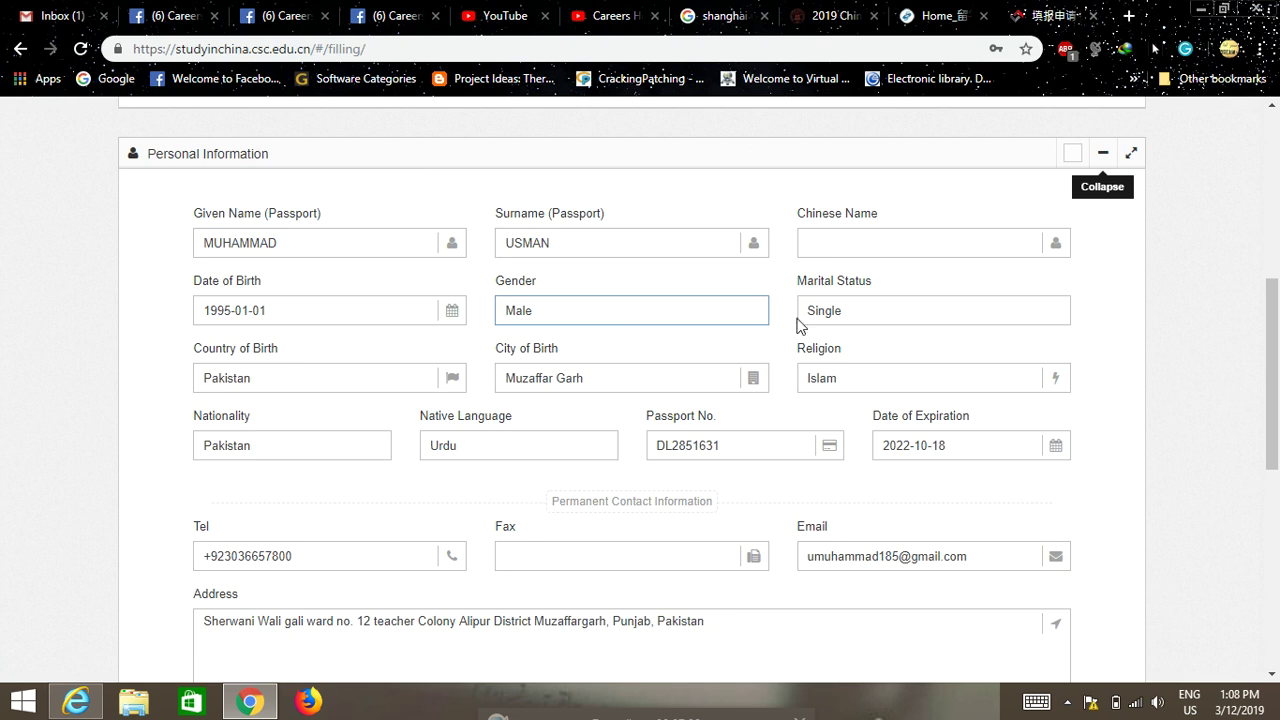
scroll(894, 321, down, 1)
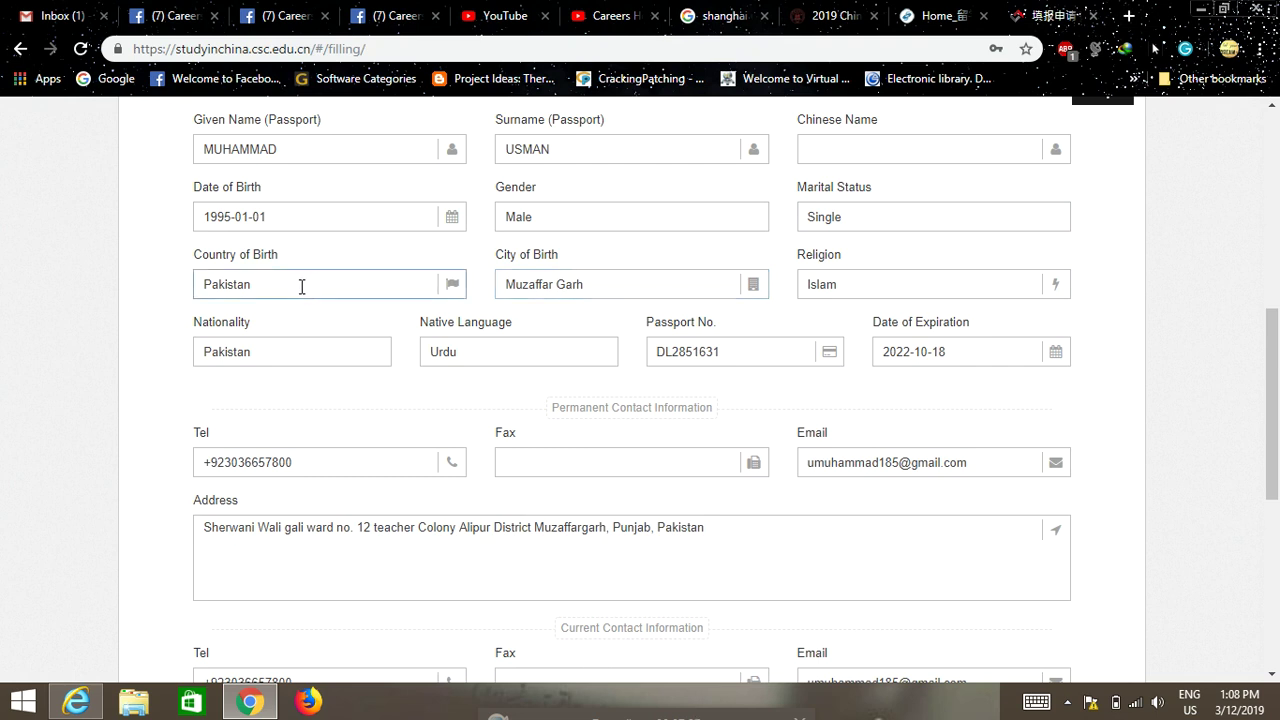
scroll(131, 326, down, 1)
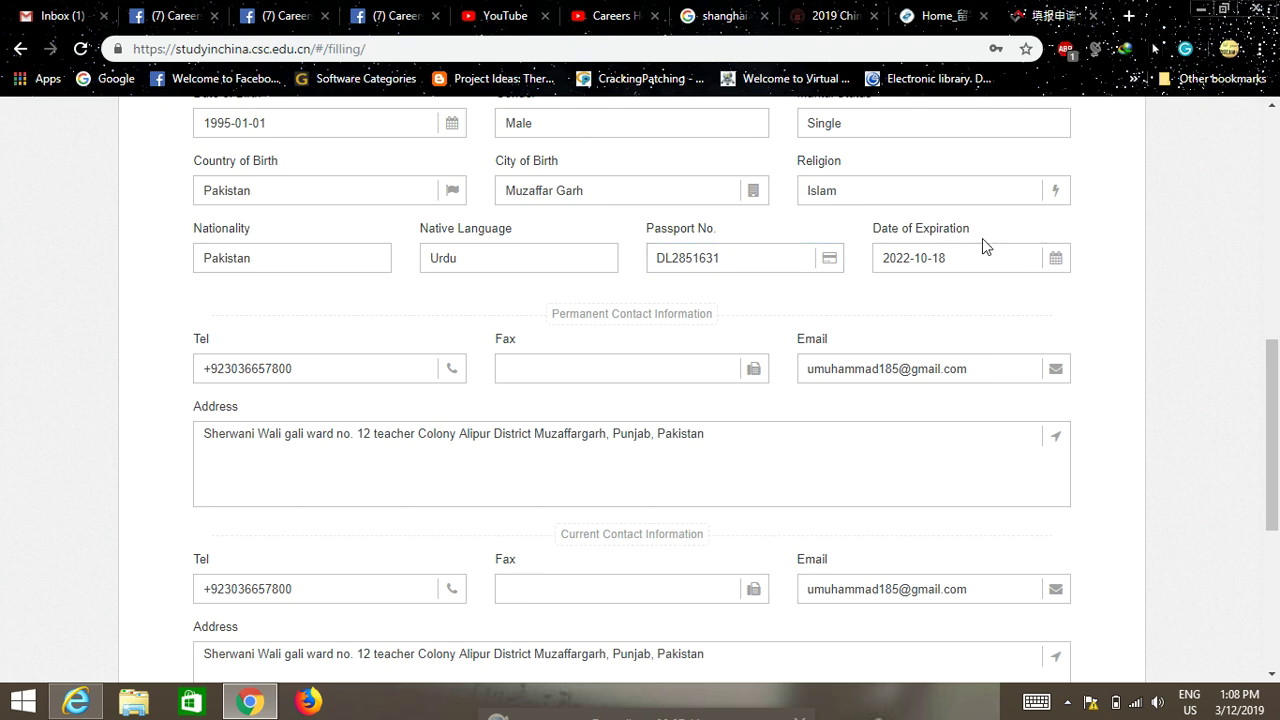
Review the permanent and current contact information, including the phone, e-mail and address fields
scroll(740, 300, down, 1)
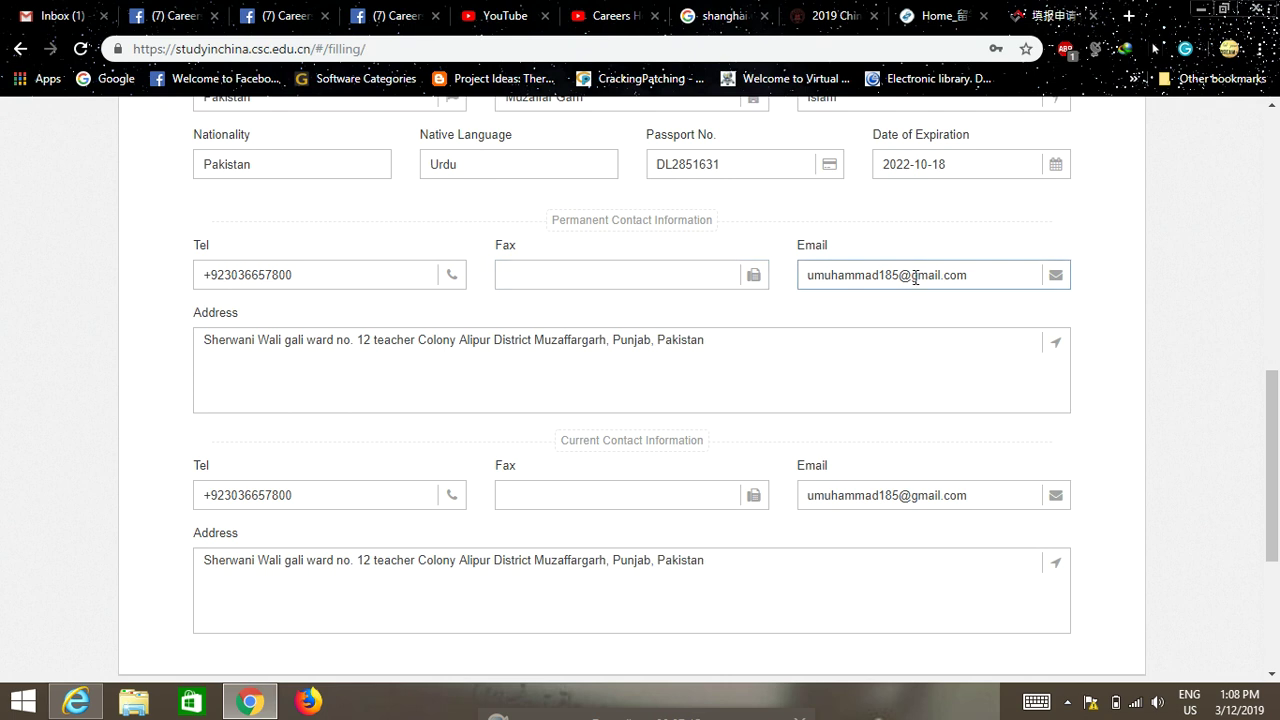
scroll(340, 330, down, 2)
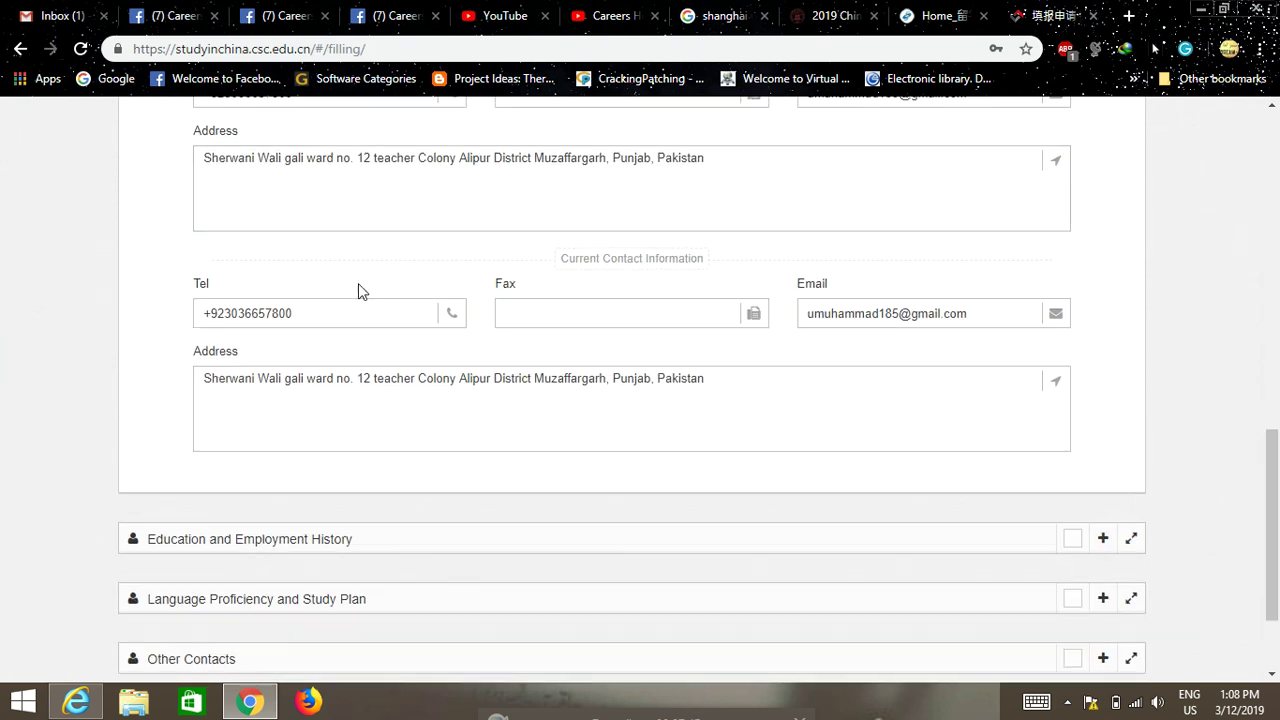
scroll(357, 289, up, 2)
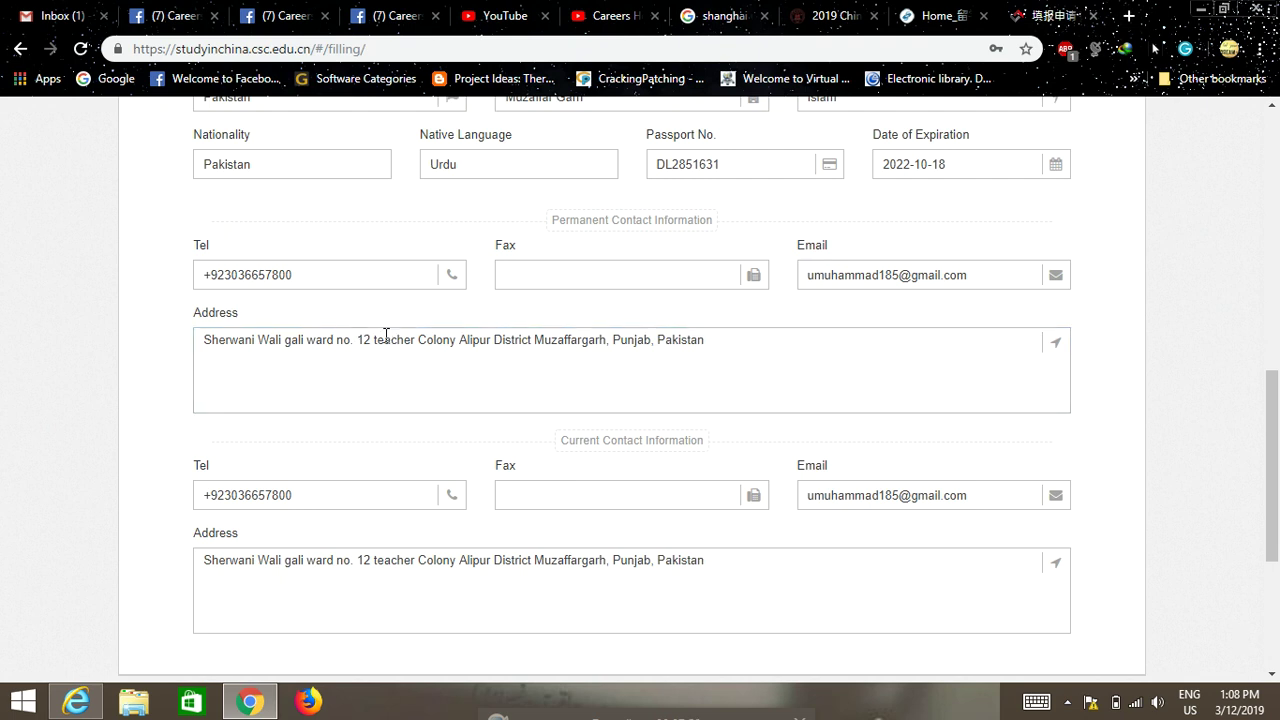
scroll(386, 334, down, 1)
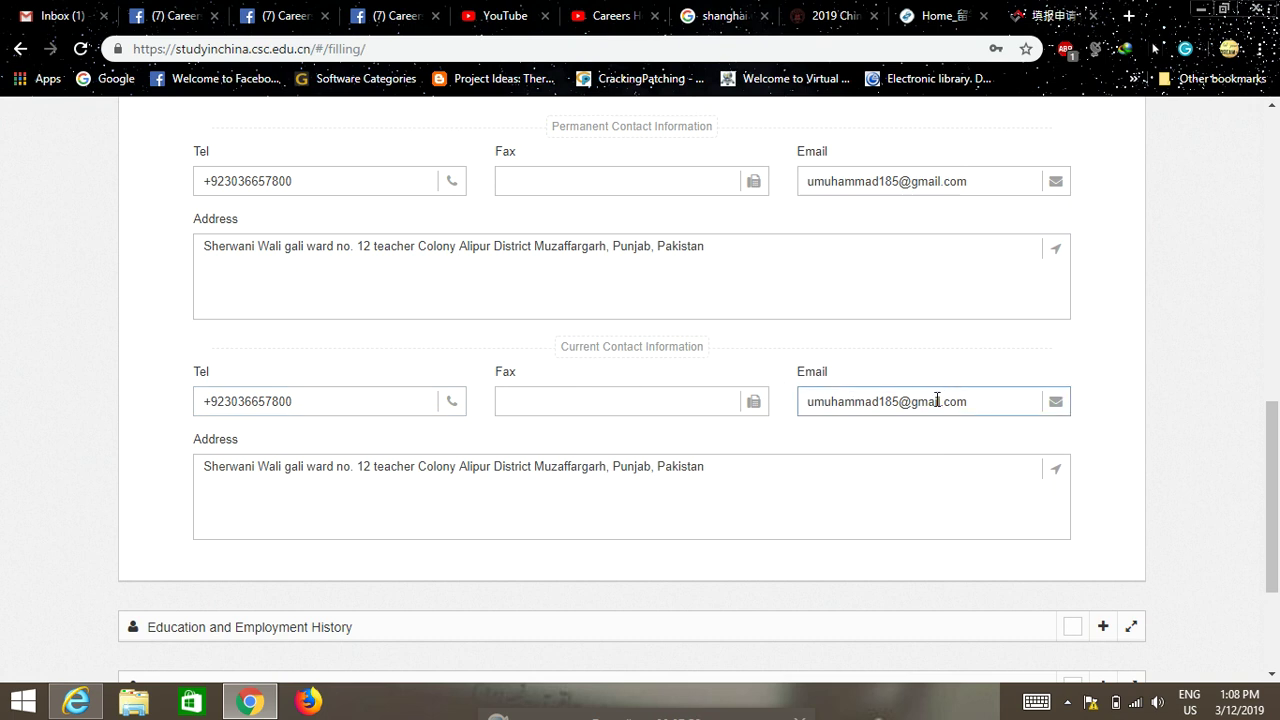
Expand the Education and Employment History section and review the highest education's institute, field of study, qualification and years attended
scroll(383, 346, down, 2)
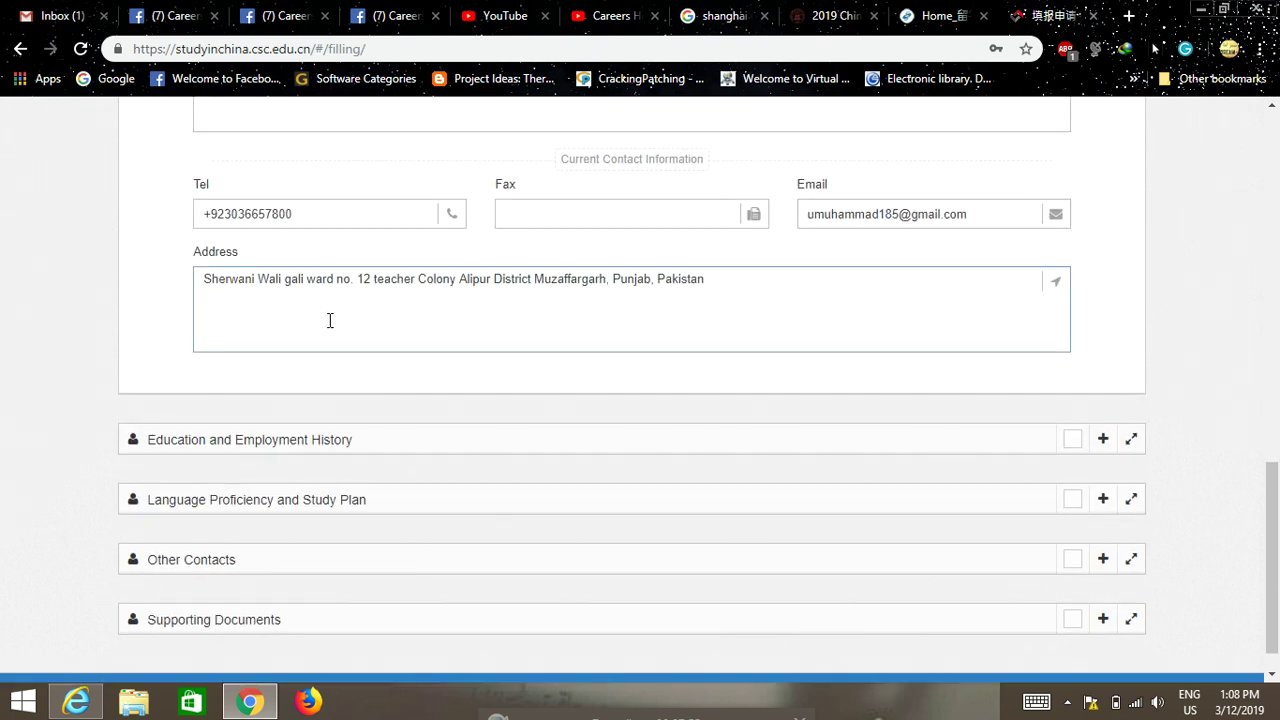
scroll(330, 320, down, 1)
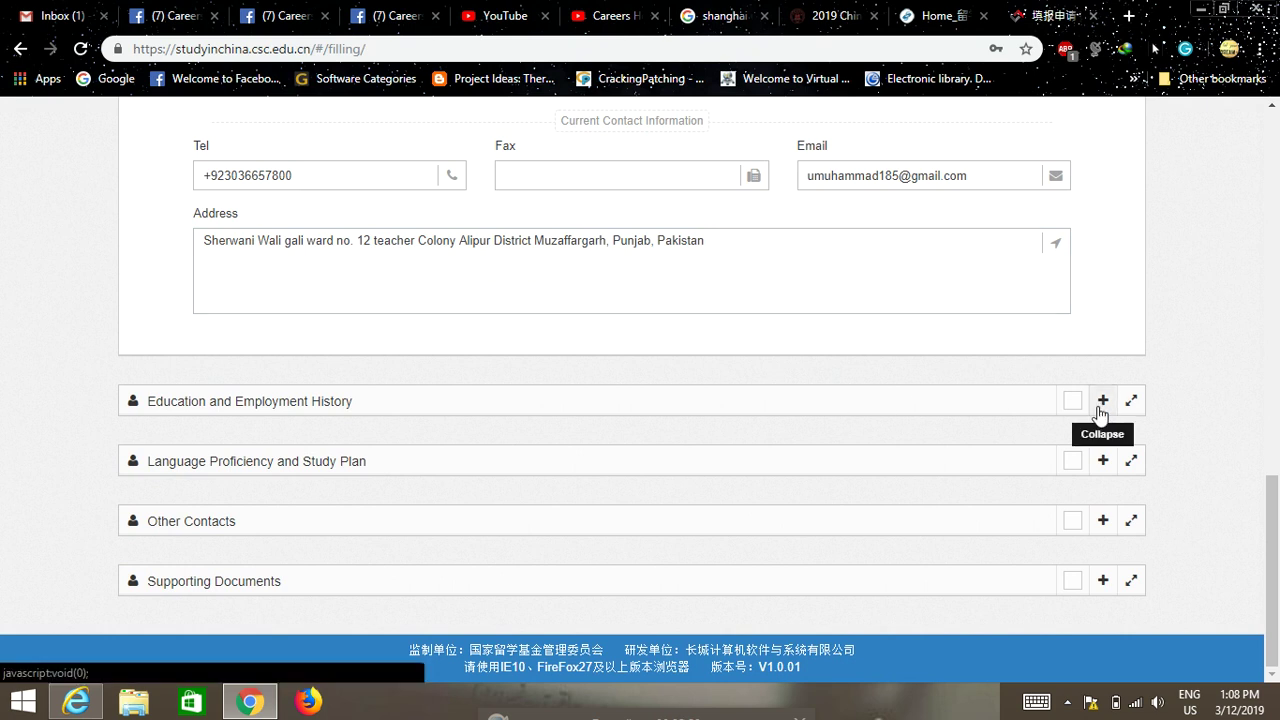
click(1102, 400)
scroll(10, 370, down, 2)
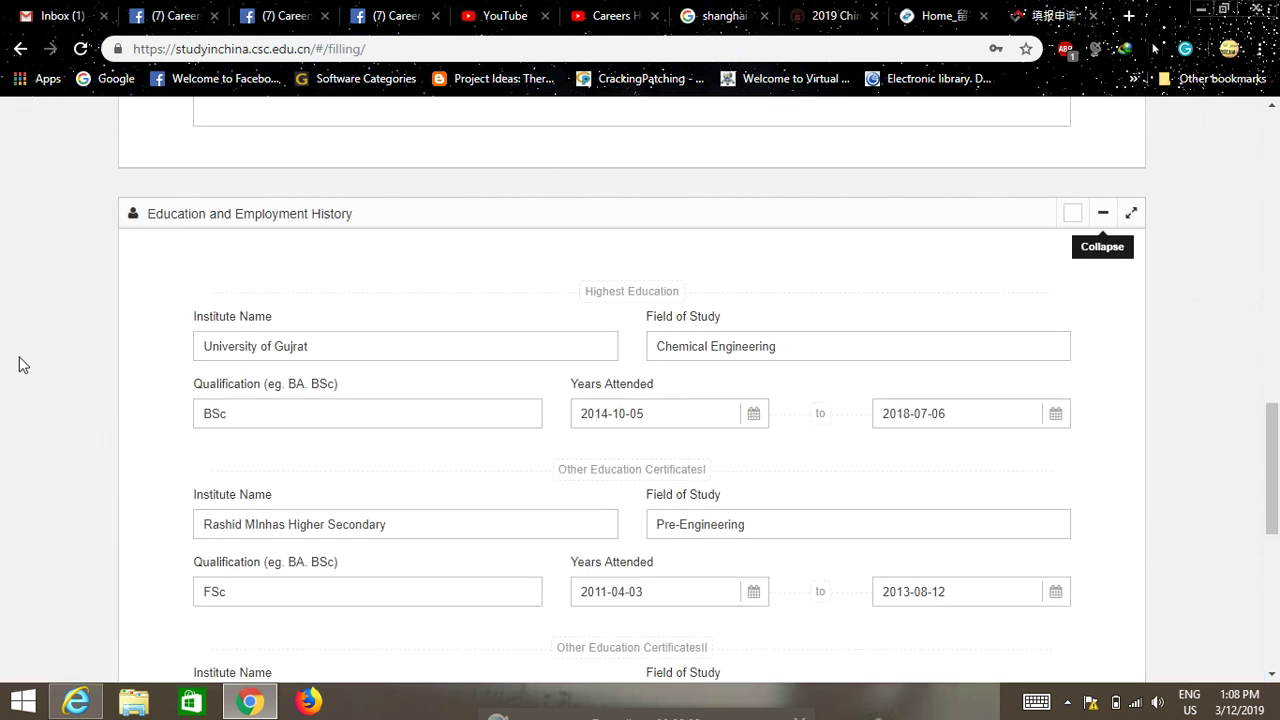
scroll(23, 365, down, 1)
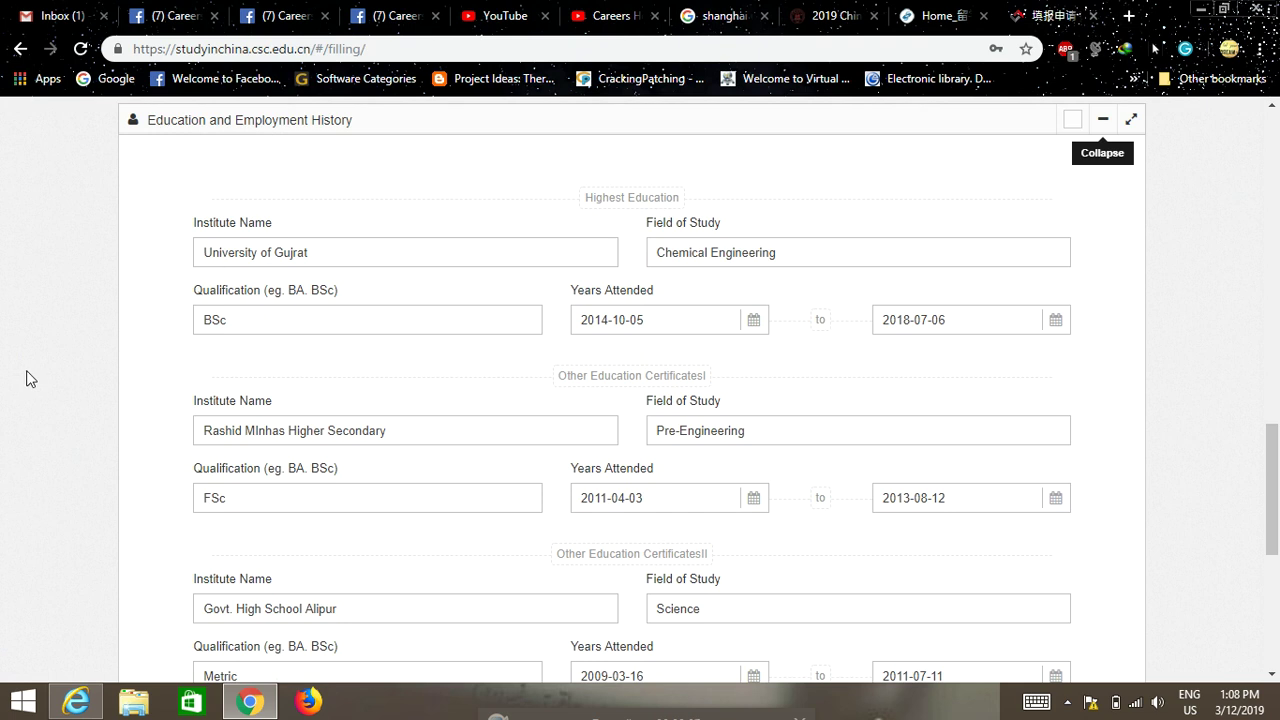
click(712, 260)
click(314, 317)
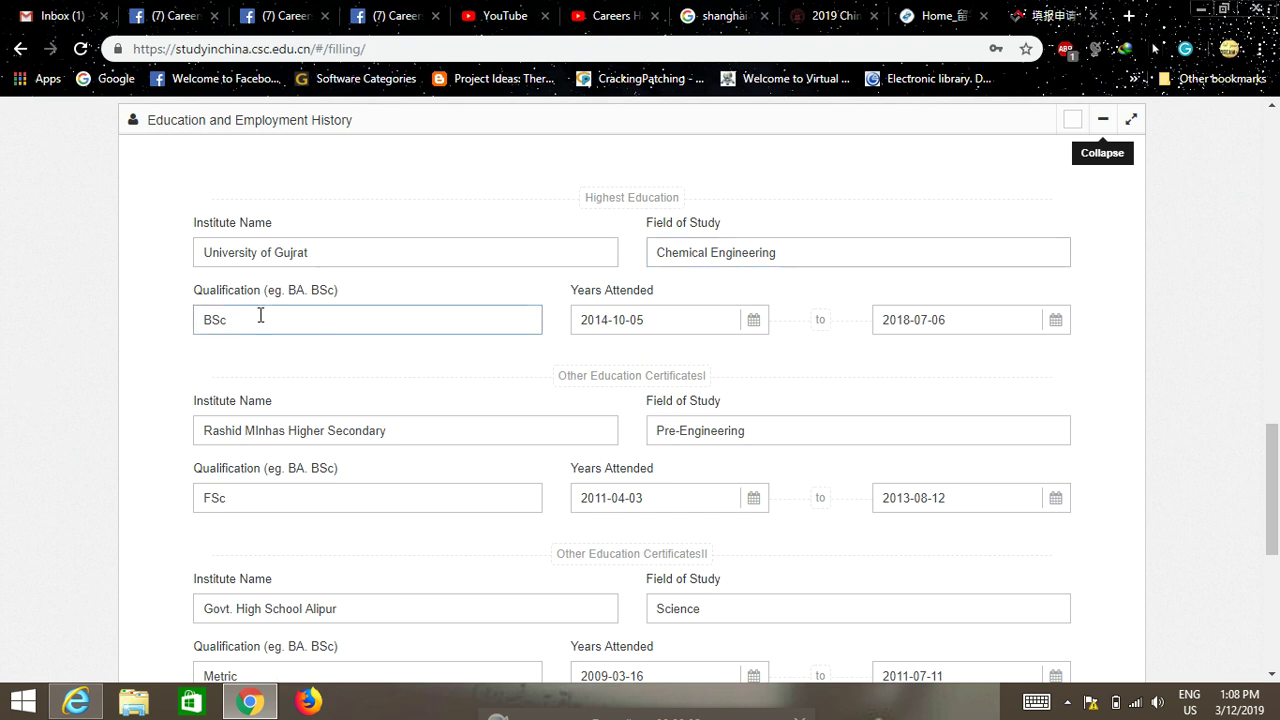
click(680, 322)
click(887, 326)
scroll(1004, 333, down, 1)
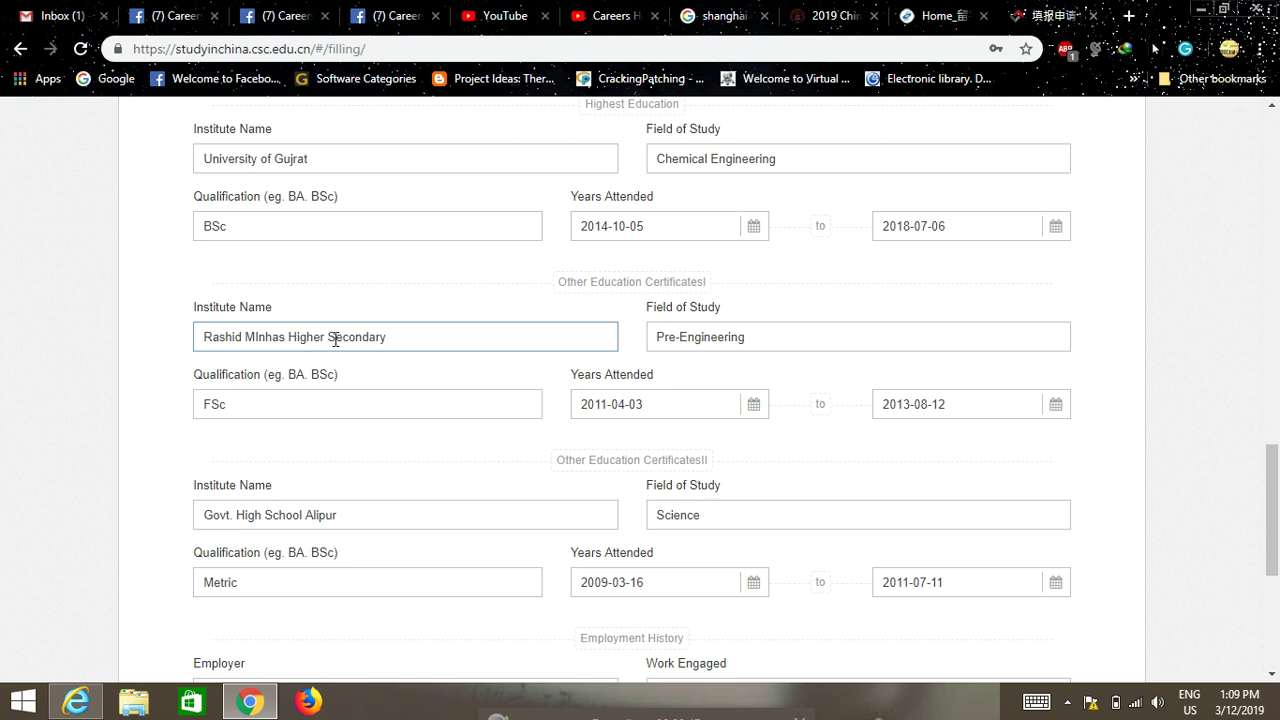
Review the other education certificates and the employment history, including employer, work engaged, title and employment duration
scroll(910, 355, down, 1)
scroll(335, 430, down, 1)
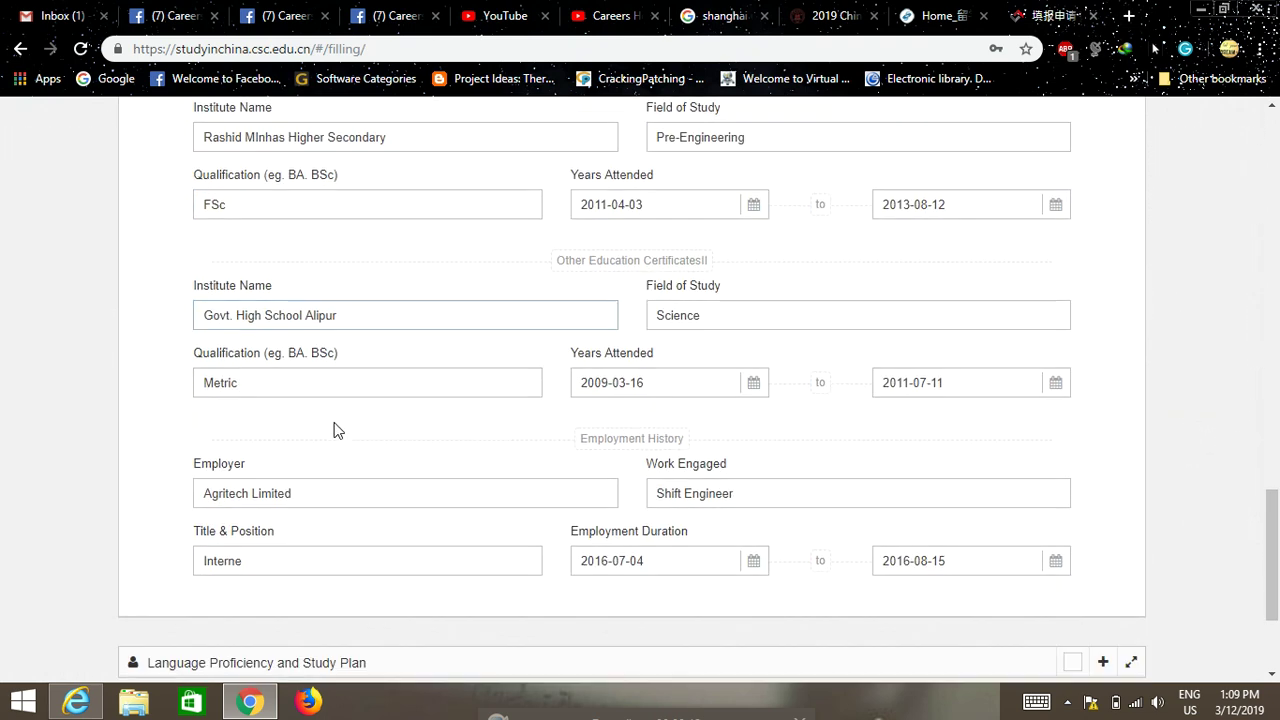
scroll(335, 430, down, 1)
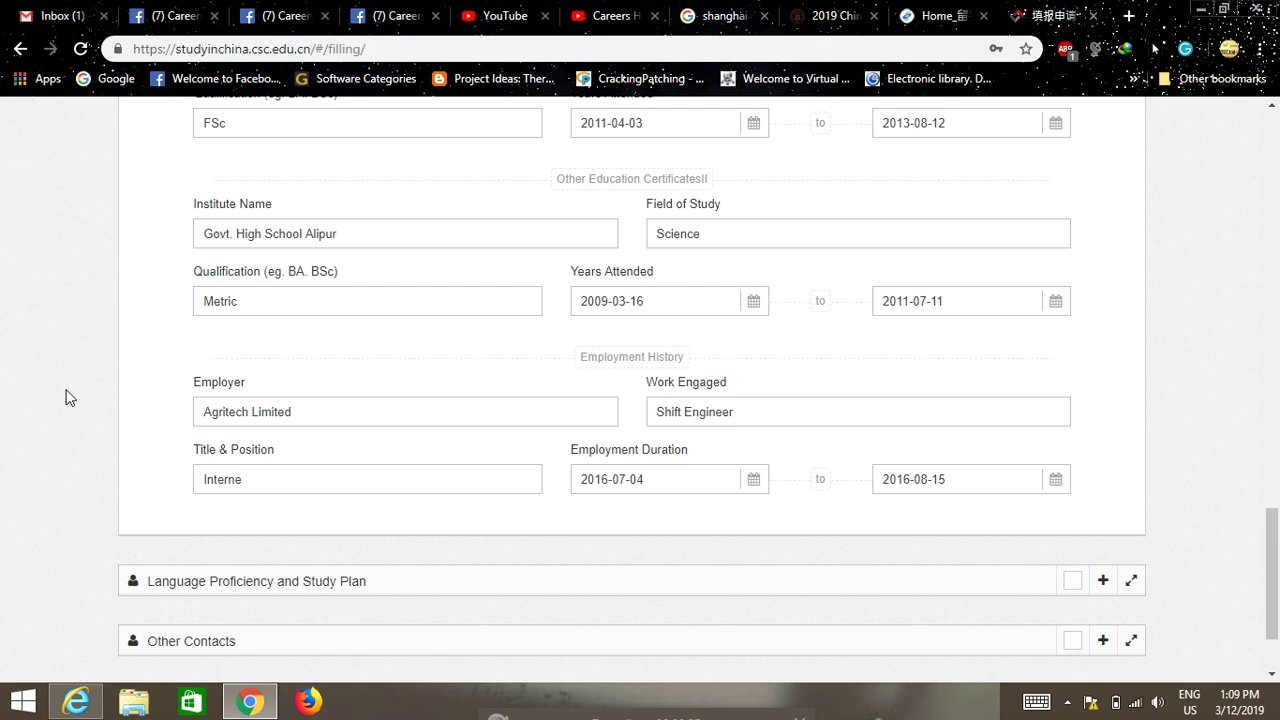
scroll(65, 397, down, 2)
click(258, 362)
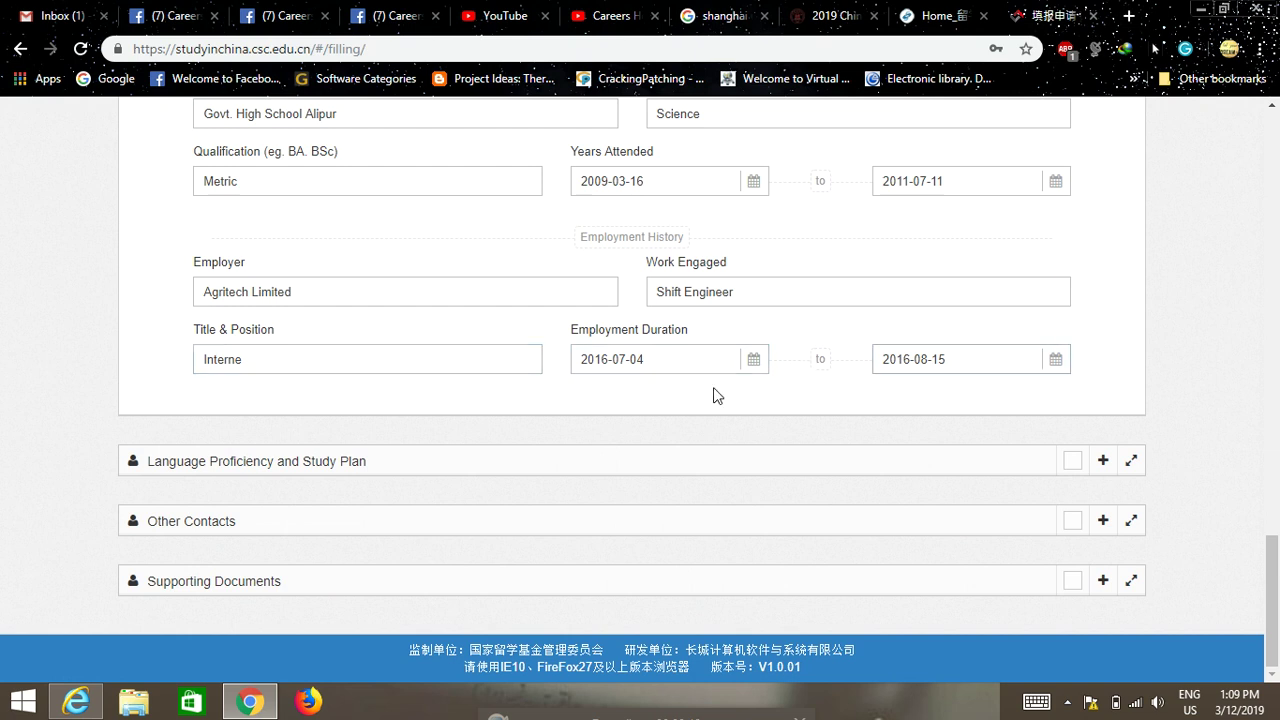
Expand the Language Proficiency and Study Plan section and review the language, degree, discipline, major and study duration fields
click(1103, 461)
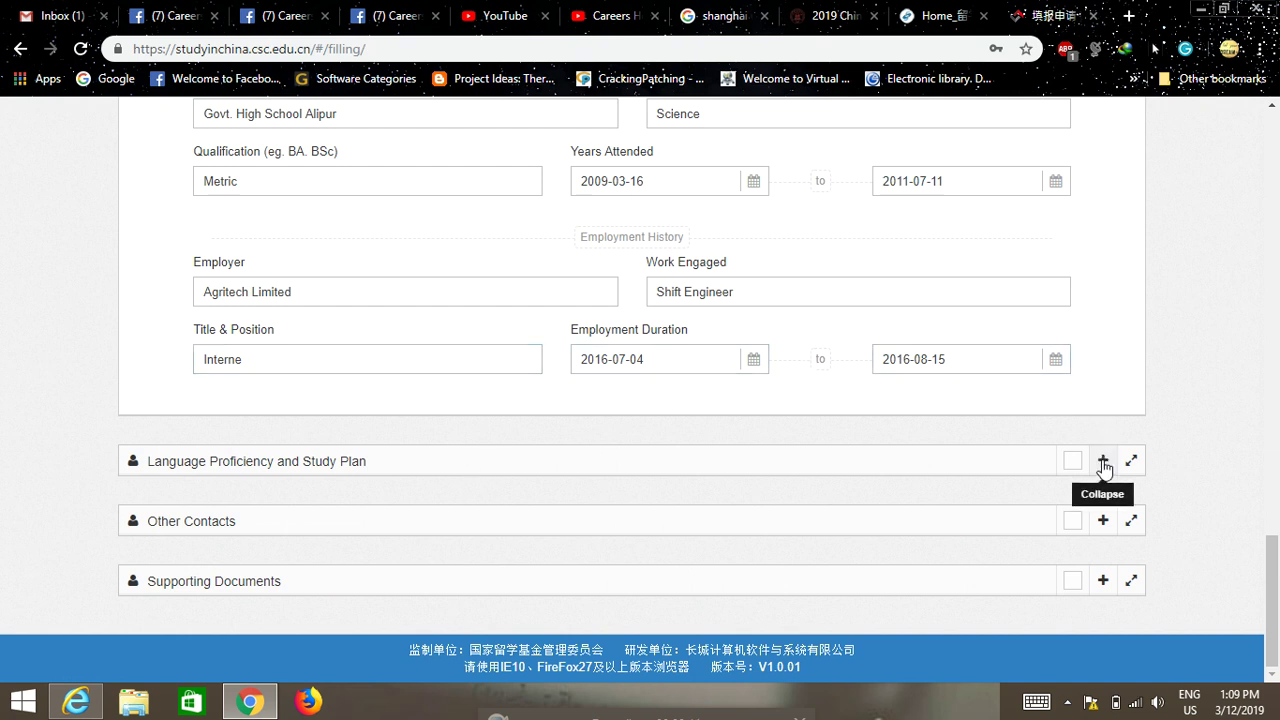
scroll(489, 446, down, 2)
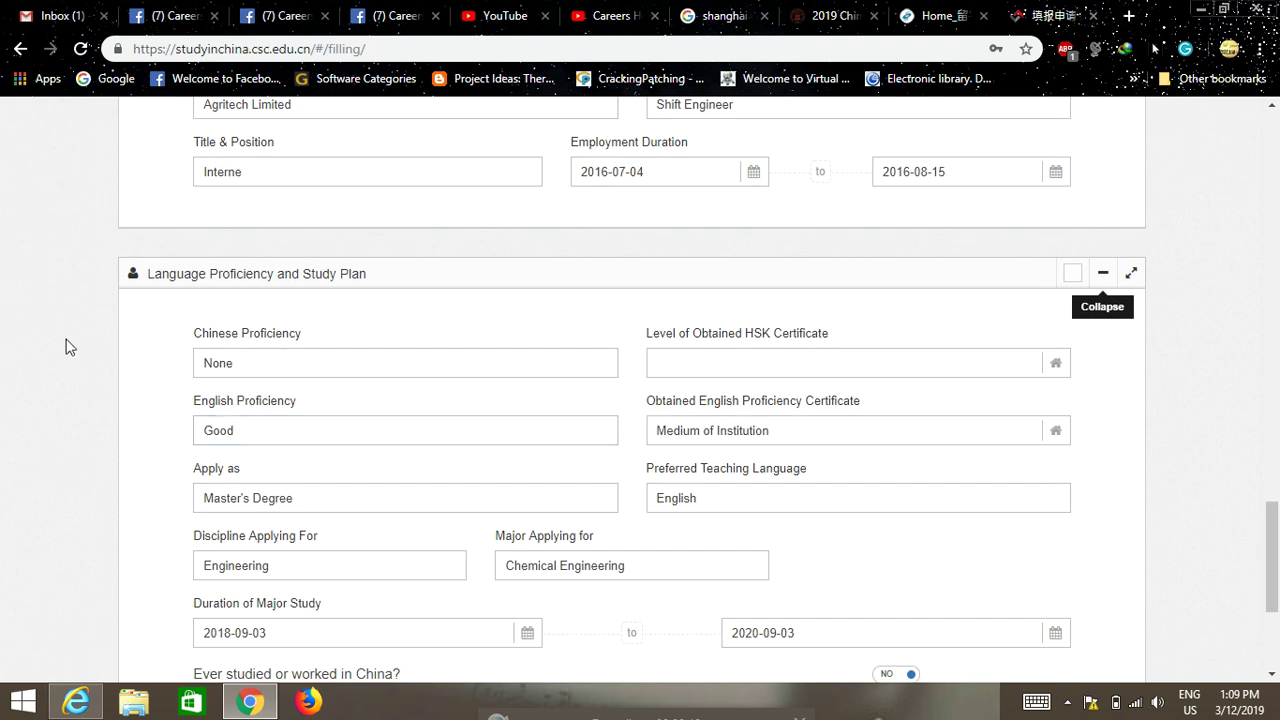
scroll(70, 342, down, 1)
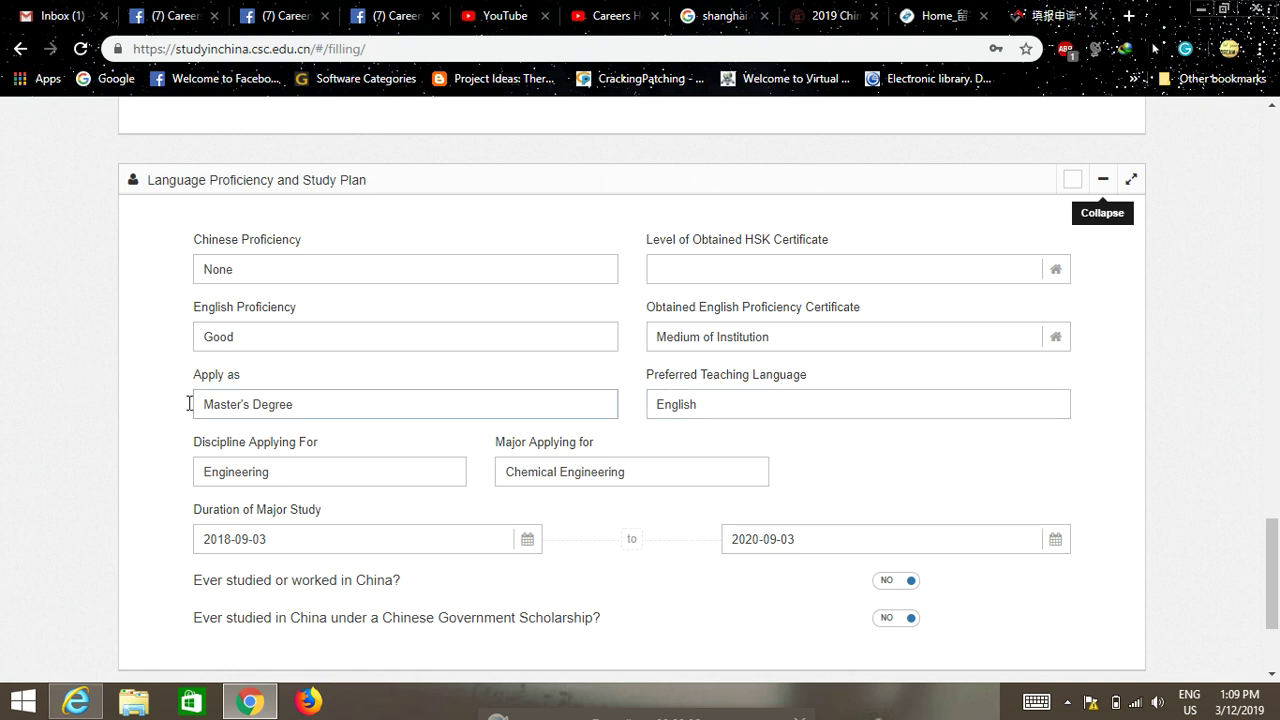
scroll(266, 371, down, 2)
click(337, 219)
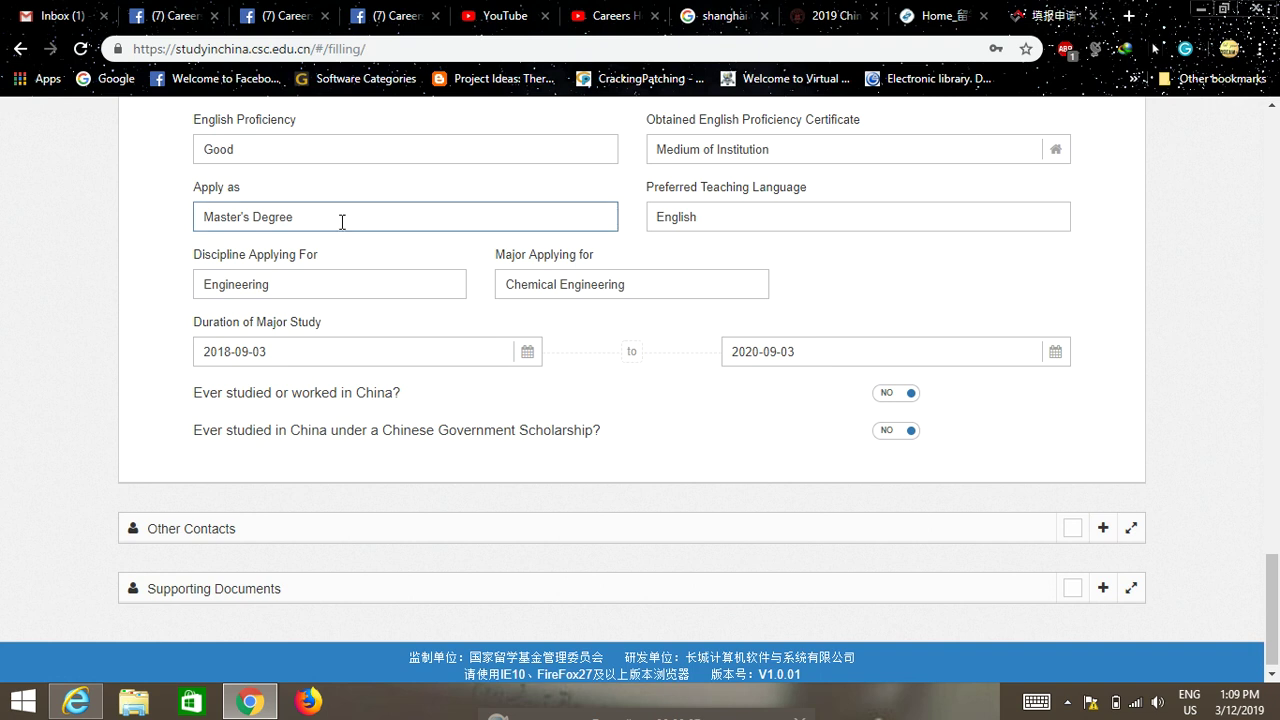
click(798, 226)
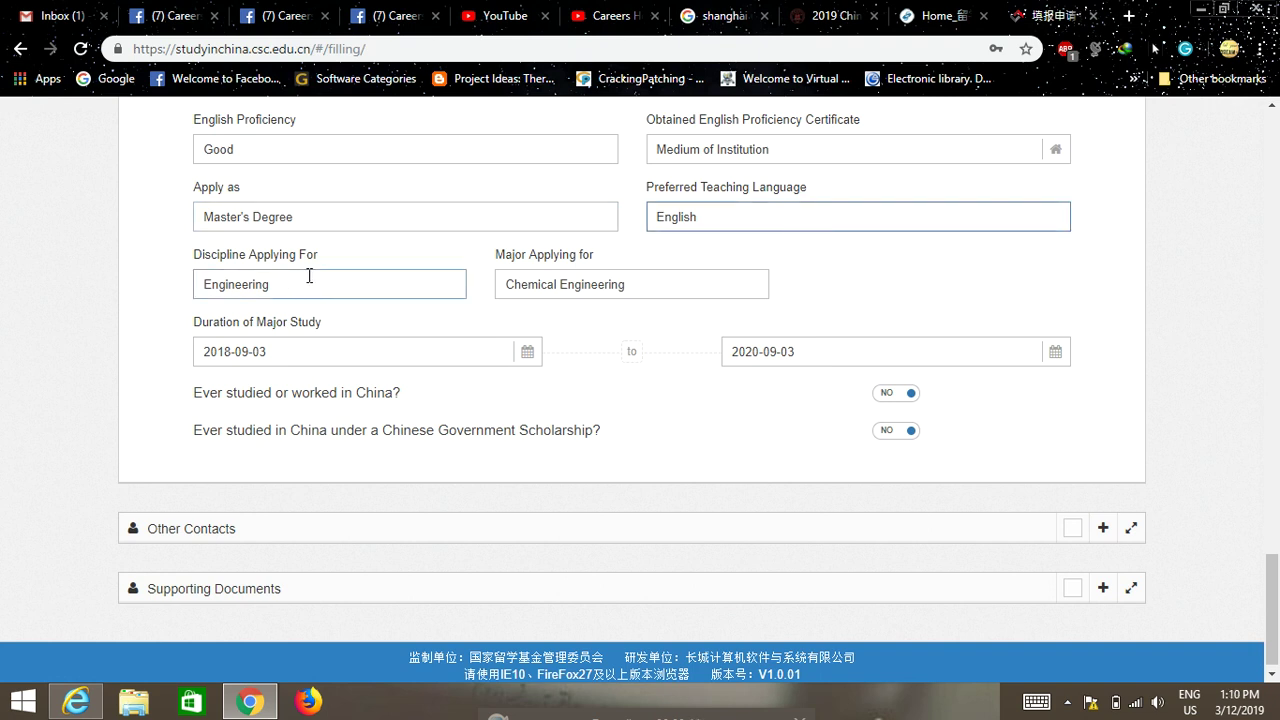
click(681, 288)
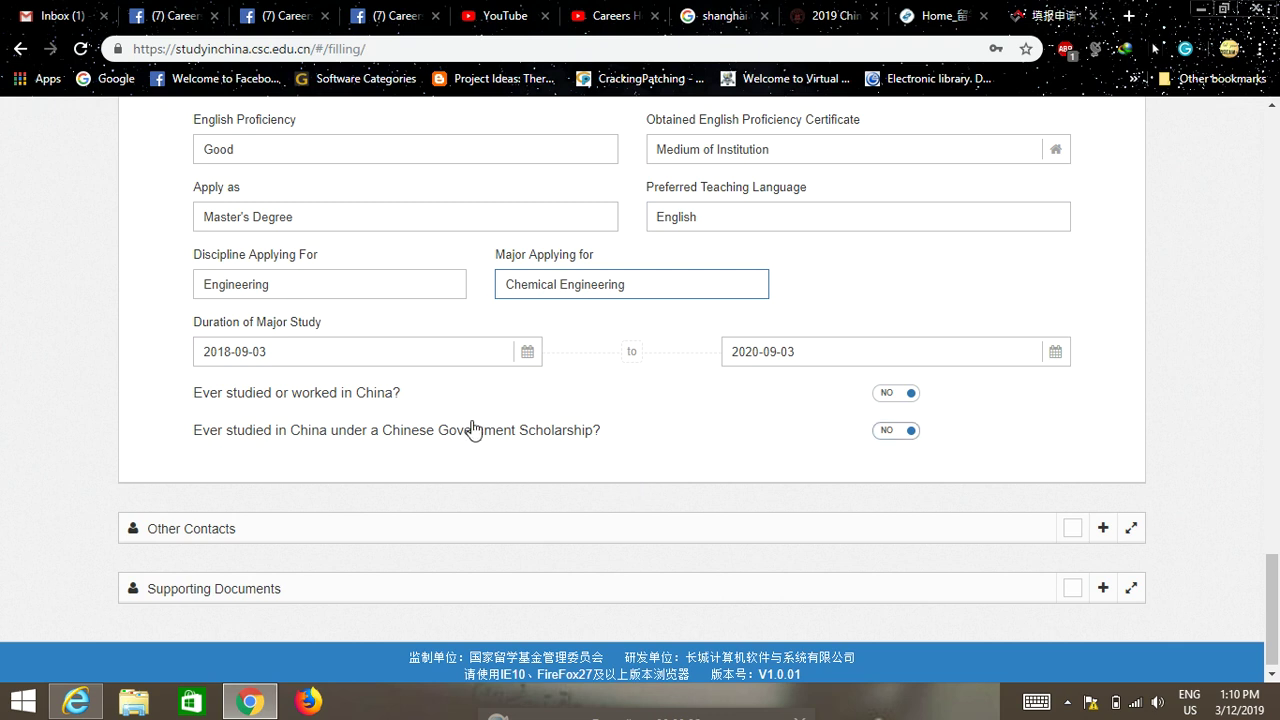
scroll(300, 388, down, 1)
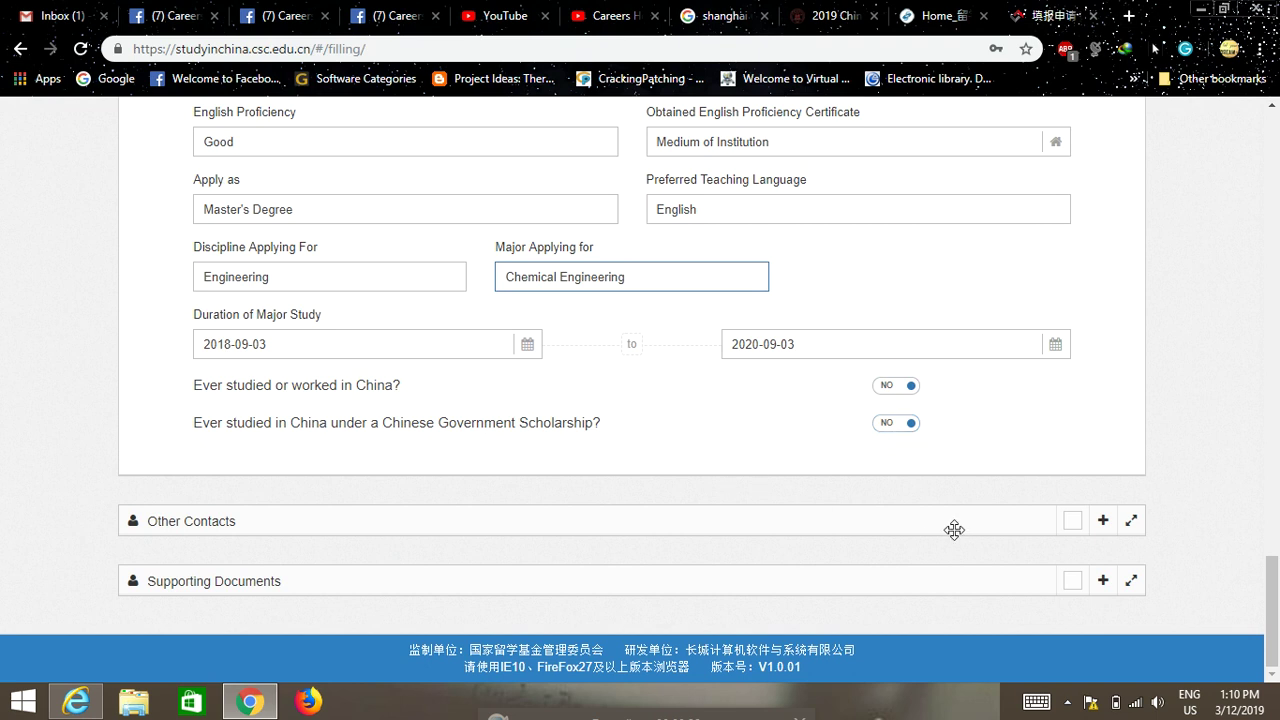
Expand the Other Contacts section and review the Contact in China fields
click(1103, 520)
scroll(480, 497, down, 5)
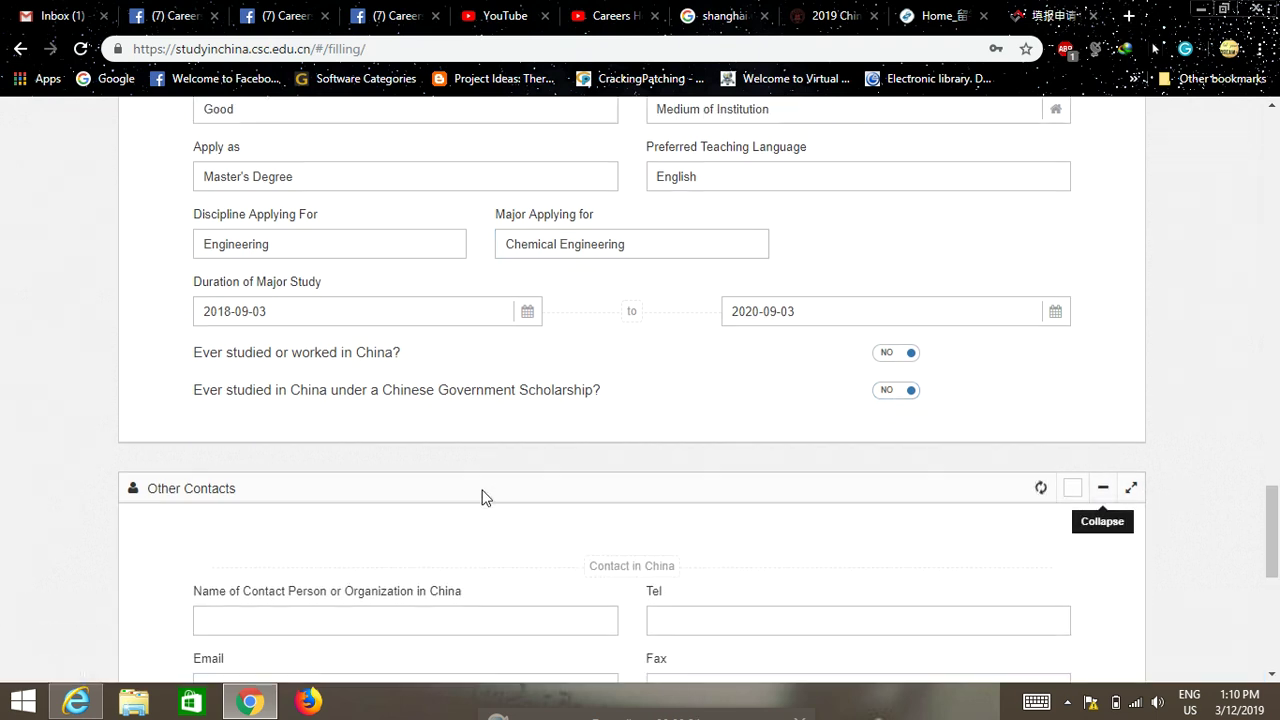
scroll(2, 349, up, 2)
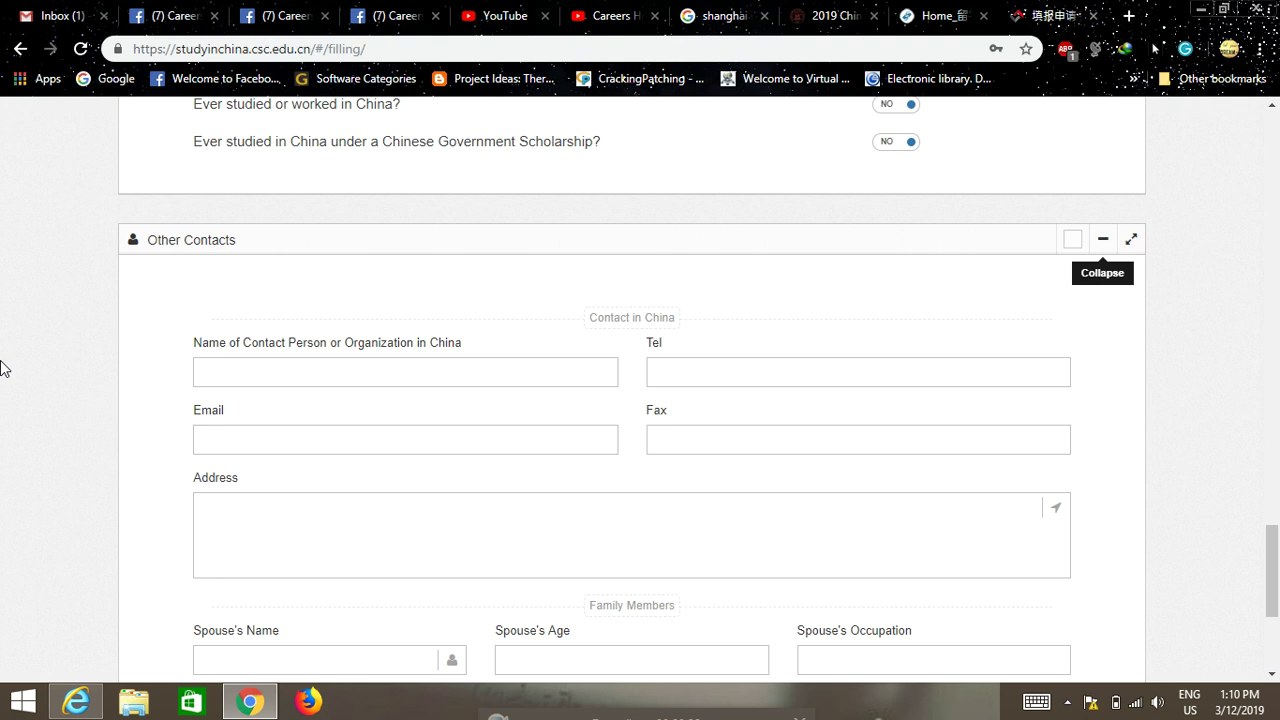
scroll(461, 344, down, 1)
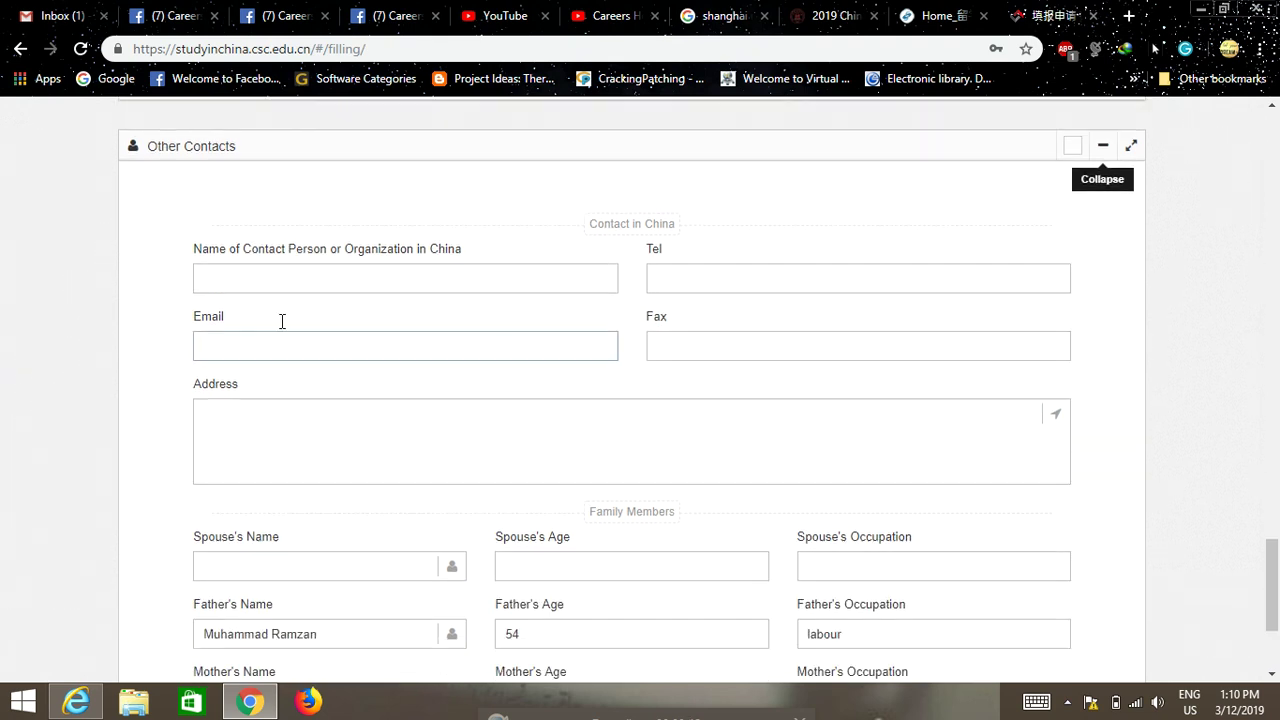
click(340, 408)
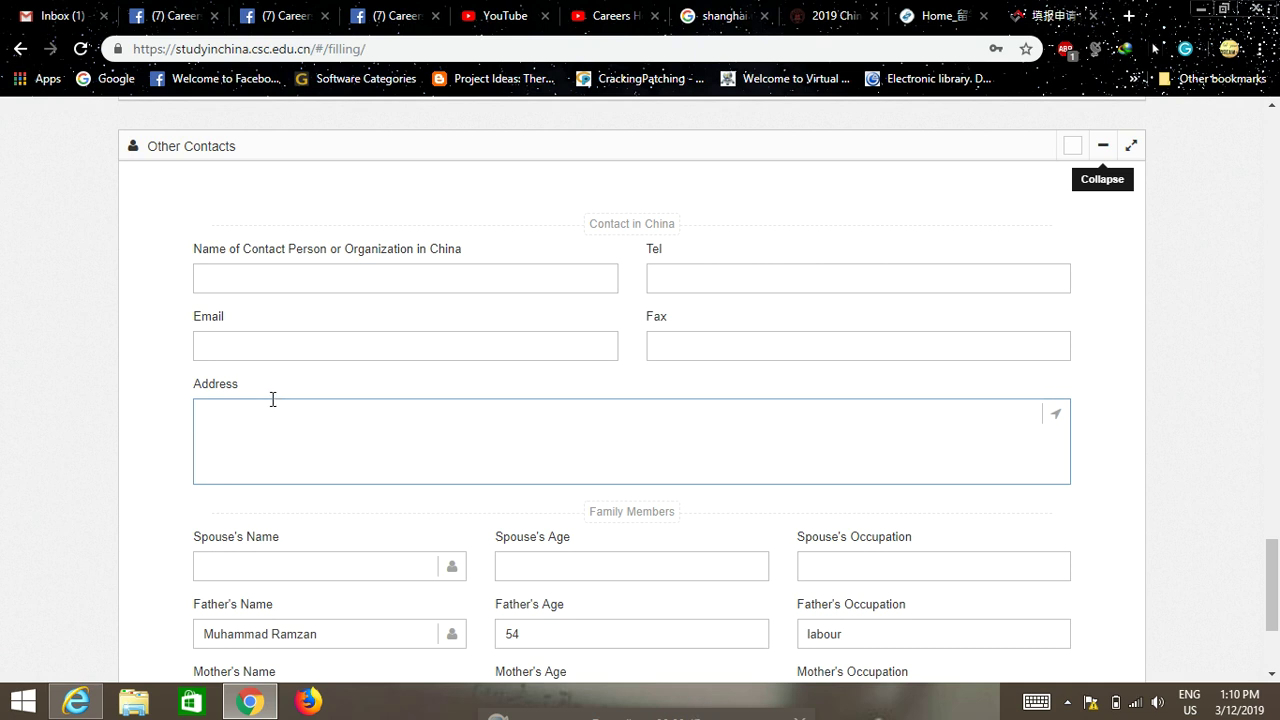
Review the Family Members fields for the parents' names, ages and occupations
scroll(262, 393, down, 2)
click(233, 420)
click(630, 414)
click(885, 416)
click(330, 472)
click(527, 484)
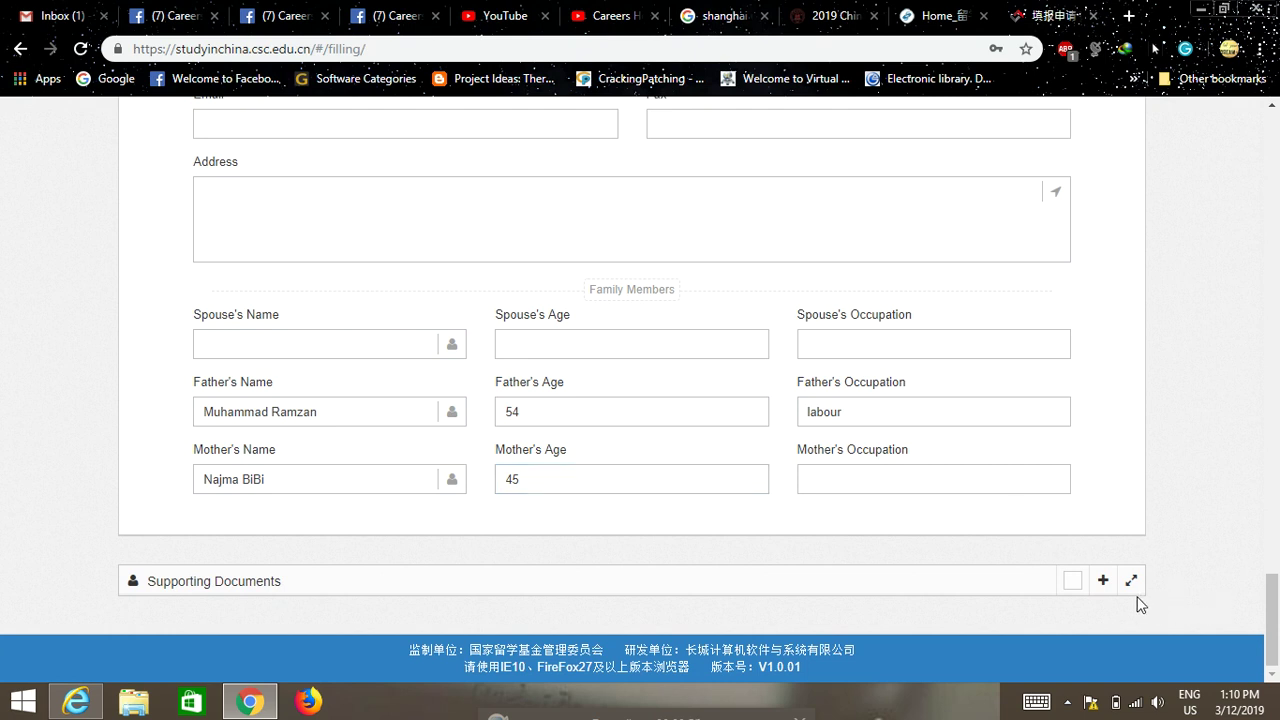
Expand the Supporting Documents section and examine the document list, the mandatory items and the uploaded files
click(1103, 581)
scroll(235, 397, down, 2)
scroll(80, 387, down, 2)
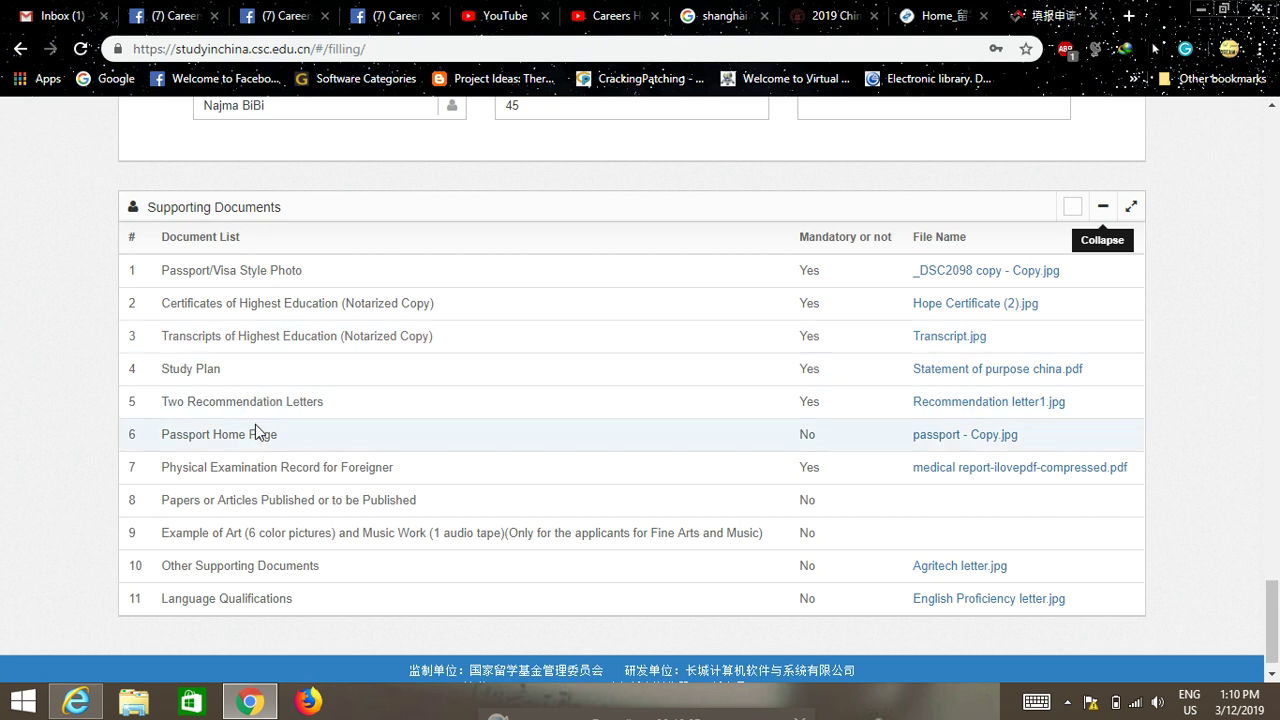
scroll(260, 437, down, 1)
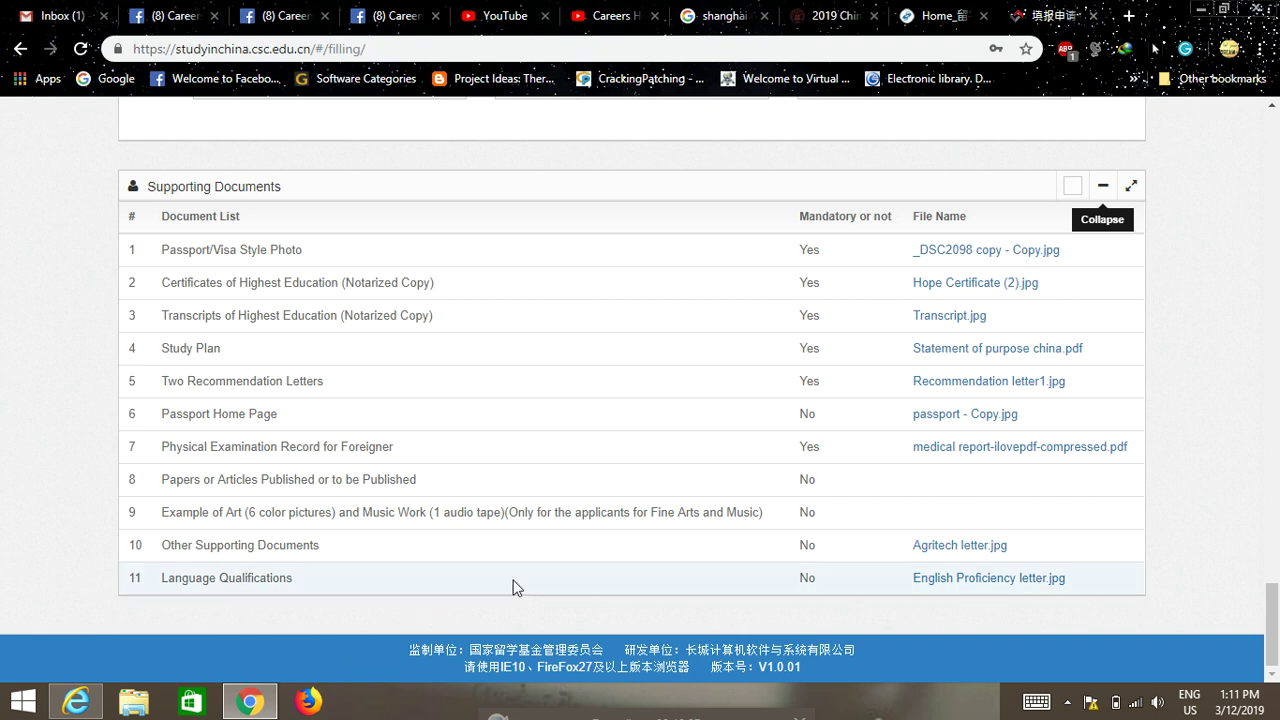
Sign out of the Chinese Government Scholarship Information System from the application page
scroll(512, 587, up, 2)
scroll(512, 591, up, 11)
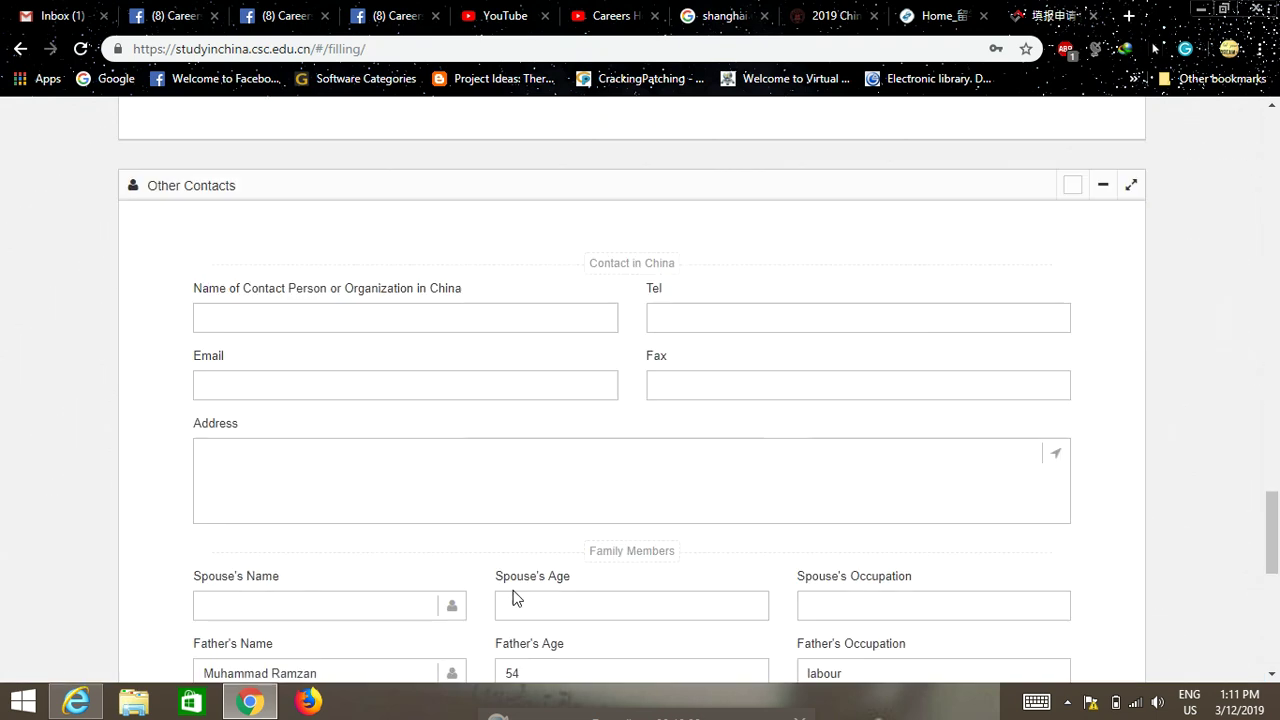
scroll(513, 597, up, 15)
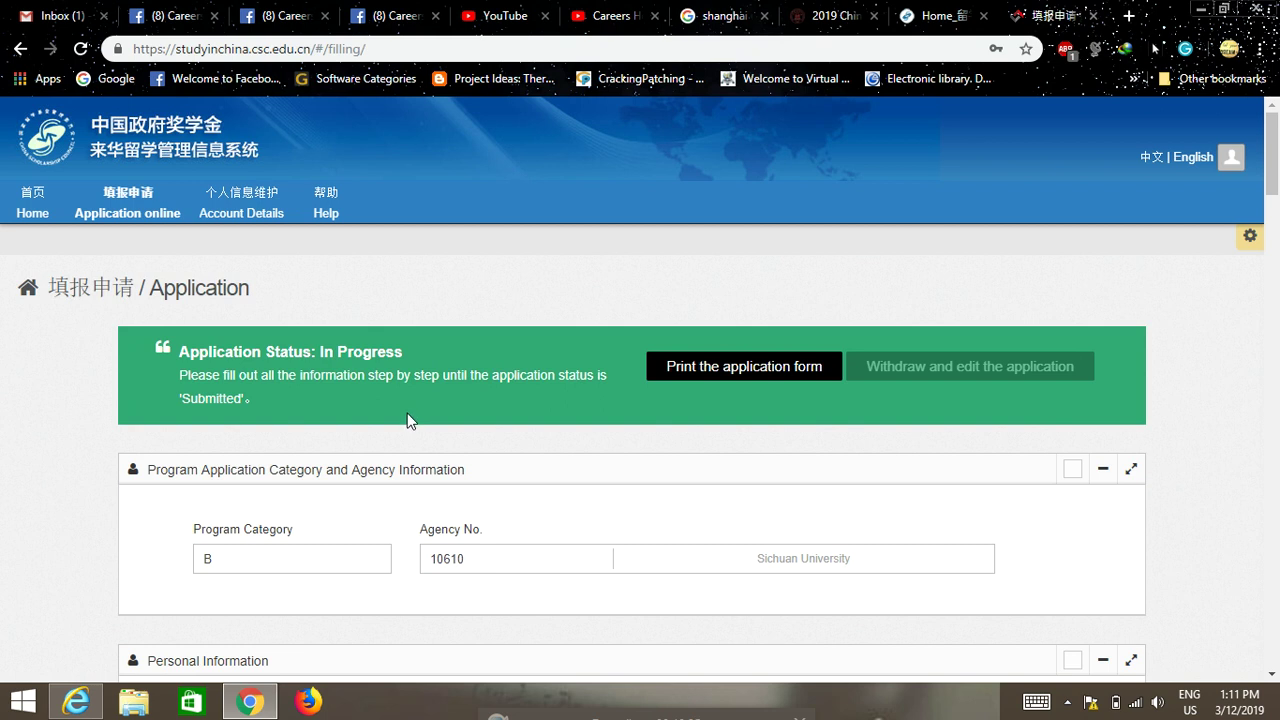
click(1195, 158)
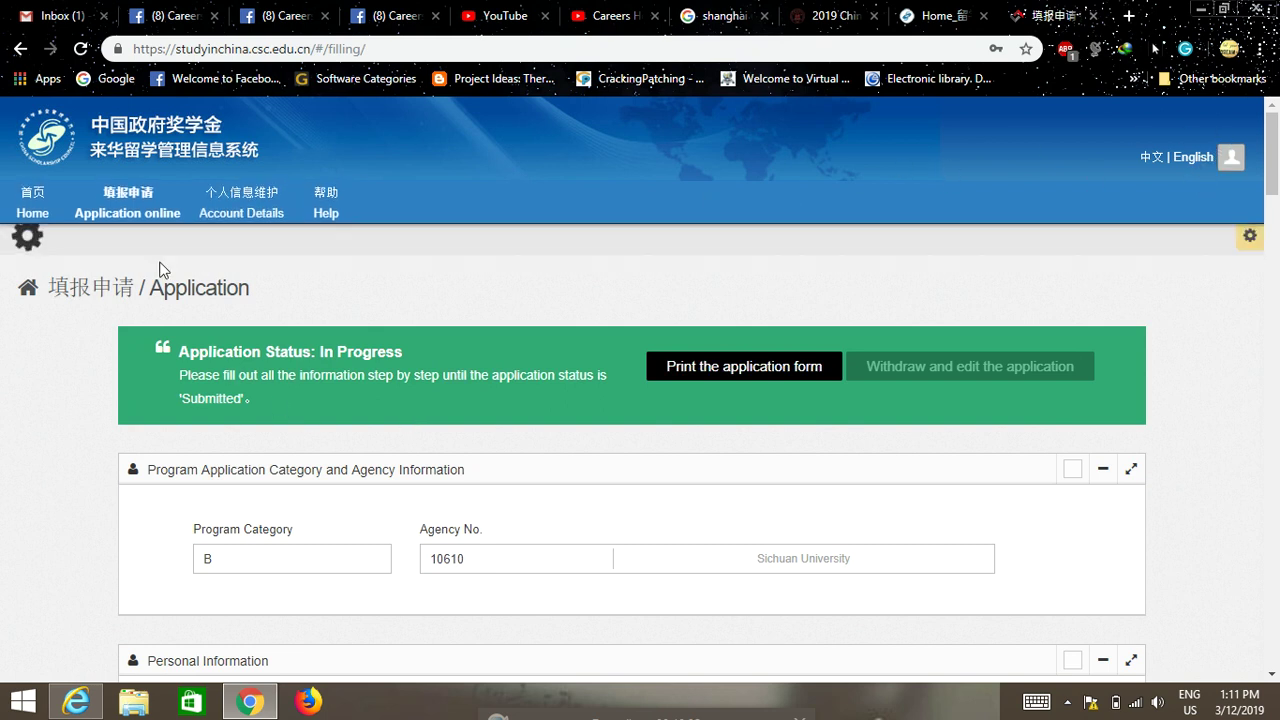
click(1232, 162)
click(1178, 214)
click(911, 395)
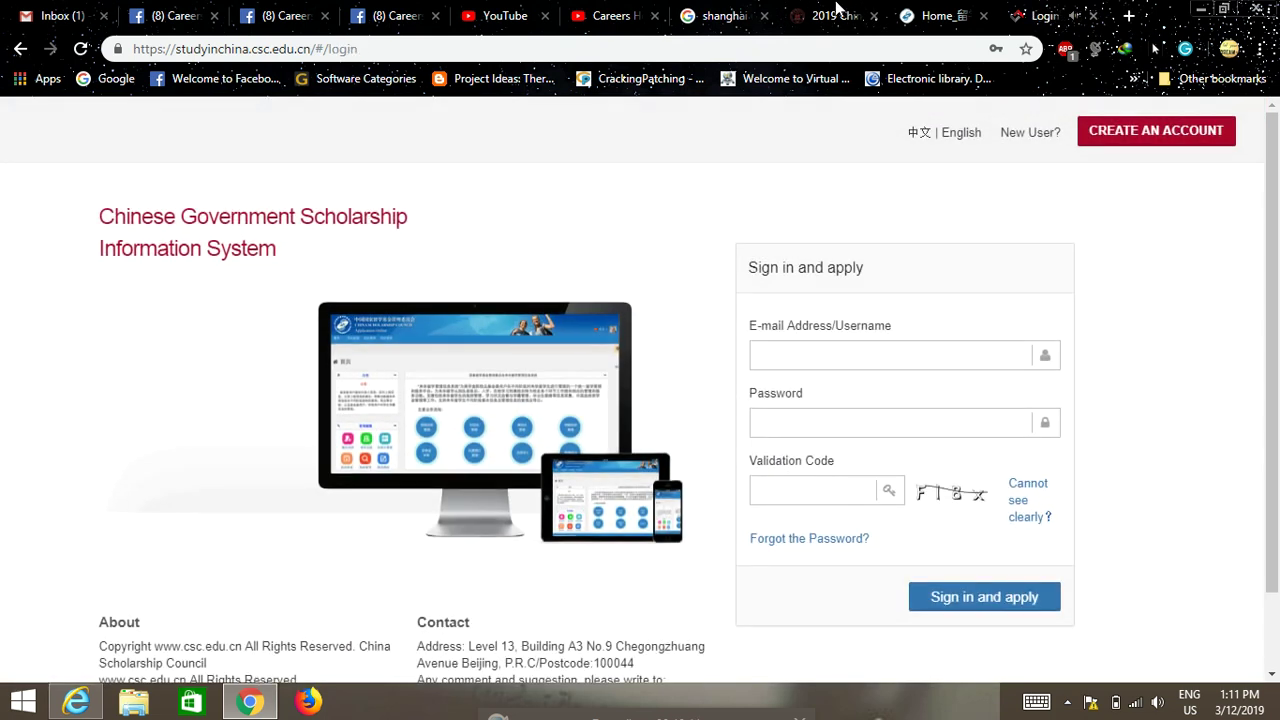
Switch to the SUFE 2019 Chinese University Postgraduate Program Scholarship page and review its supporting categories, application documents, reference letter requirement and contact details
click(835, 15)
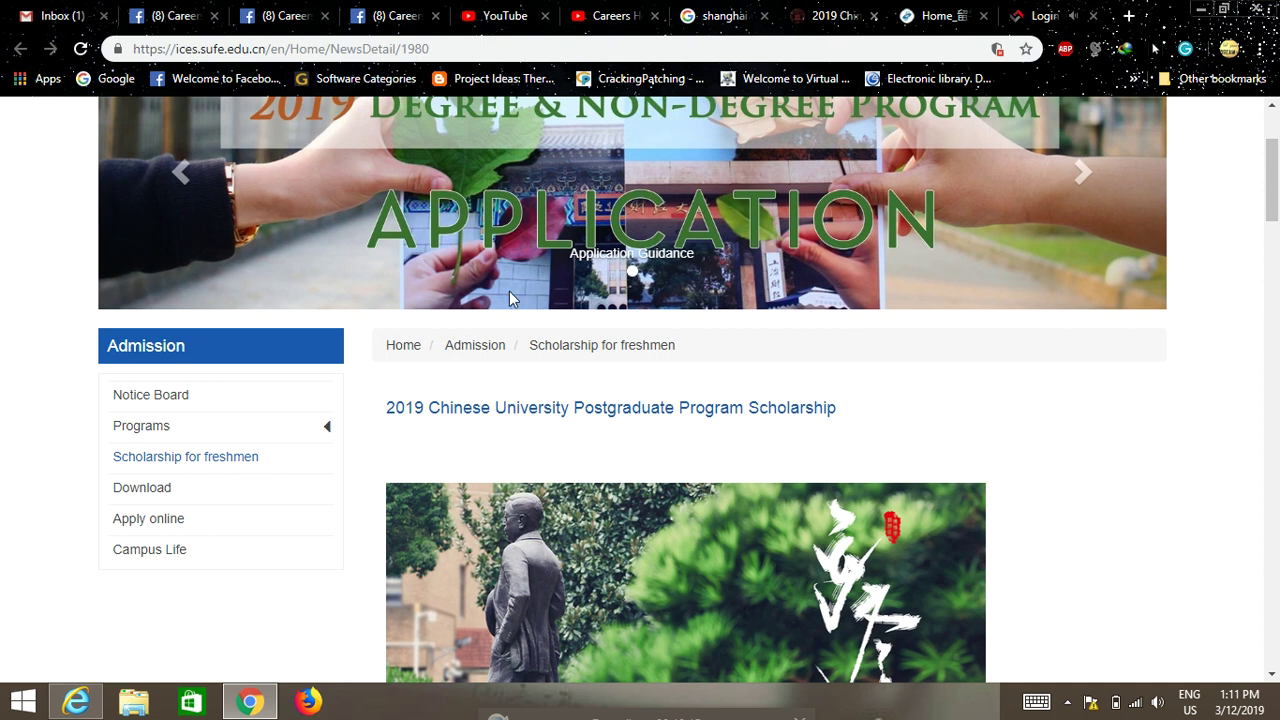
scroll(726, 480, down, 5)
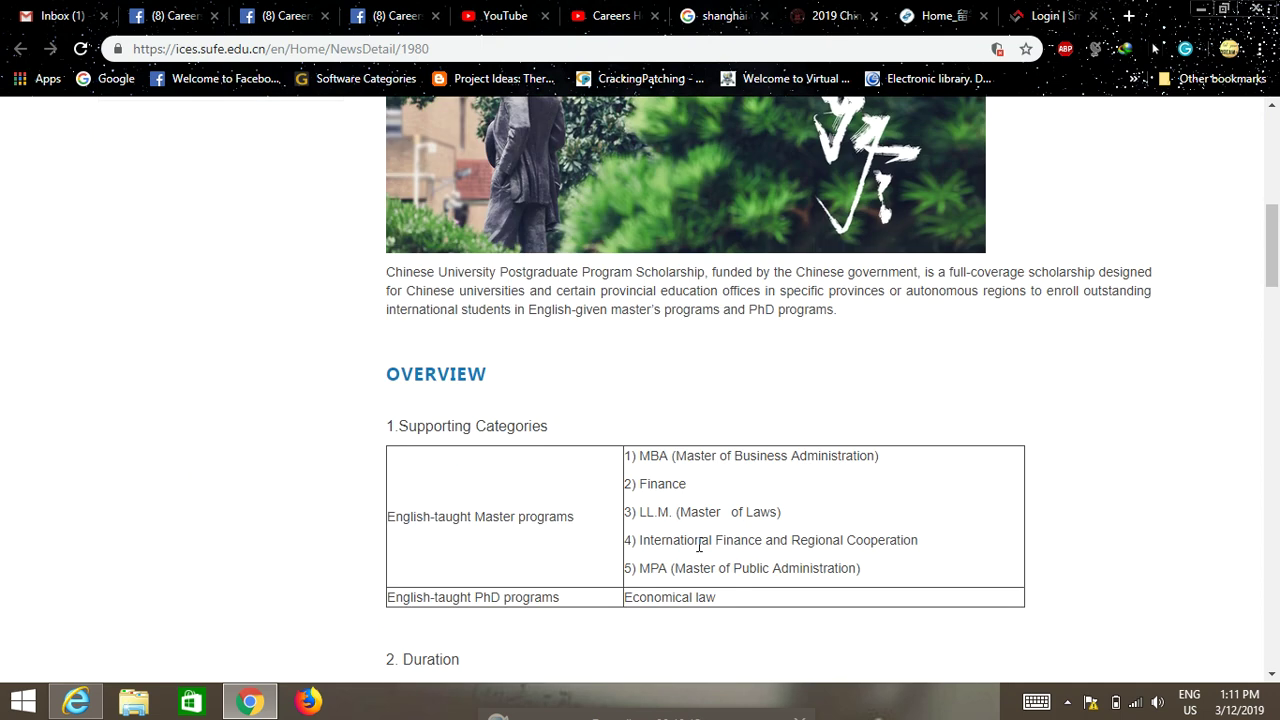
scroll(627, 569, down, 20)
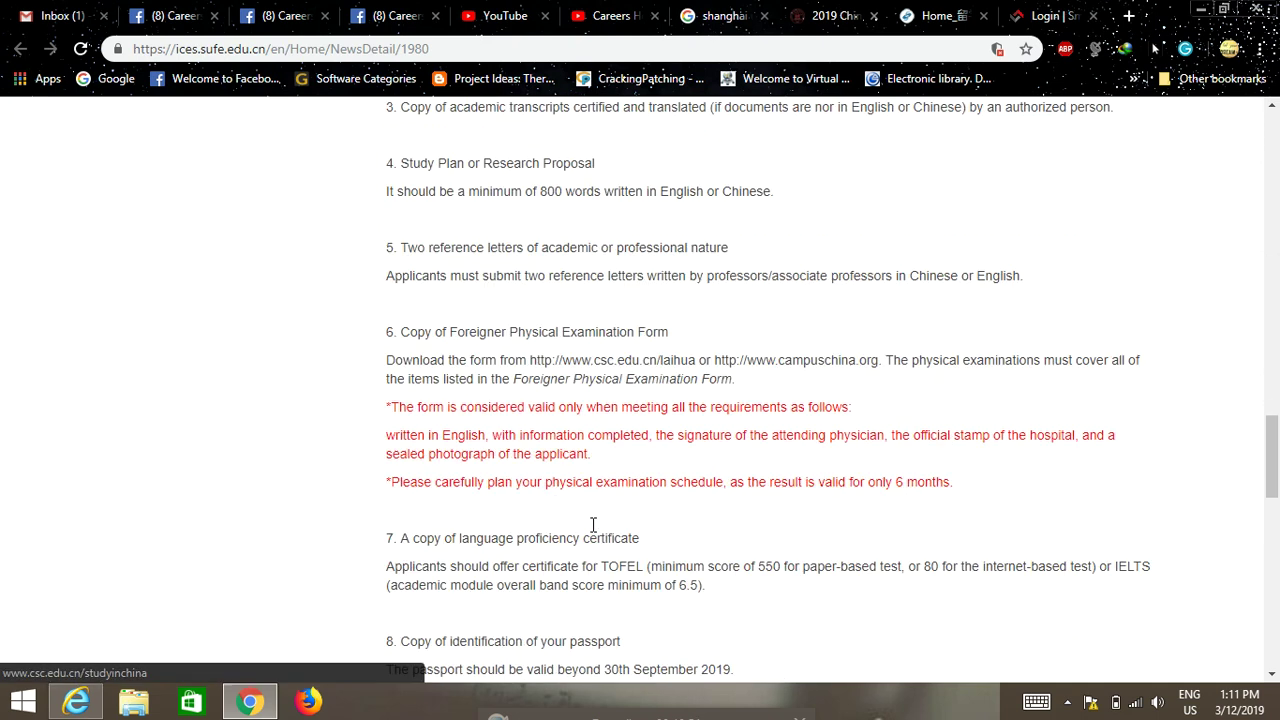
drag(412, 232, 790, 112)
click(289, 360)
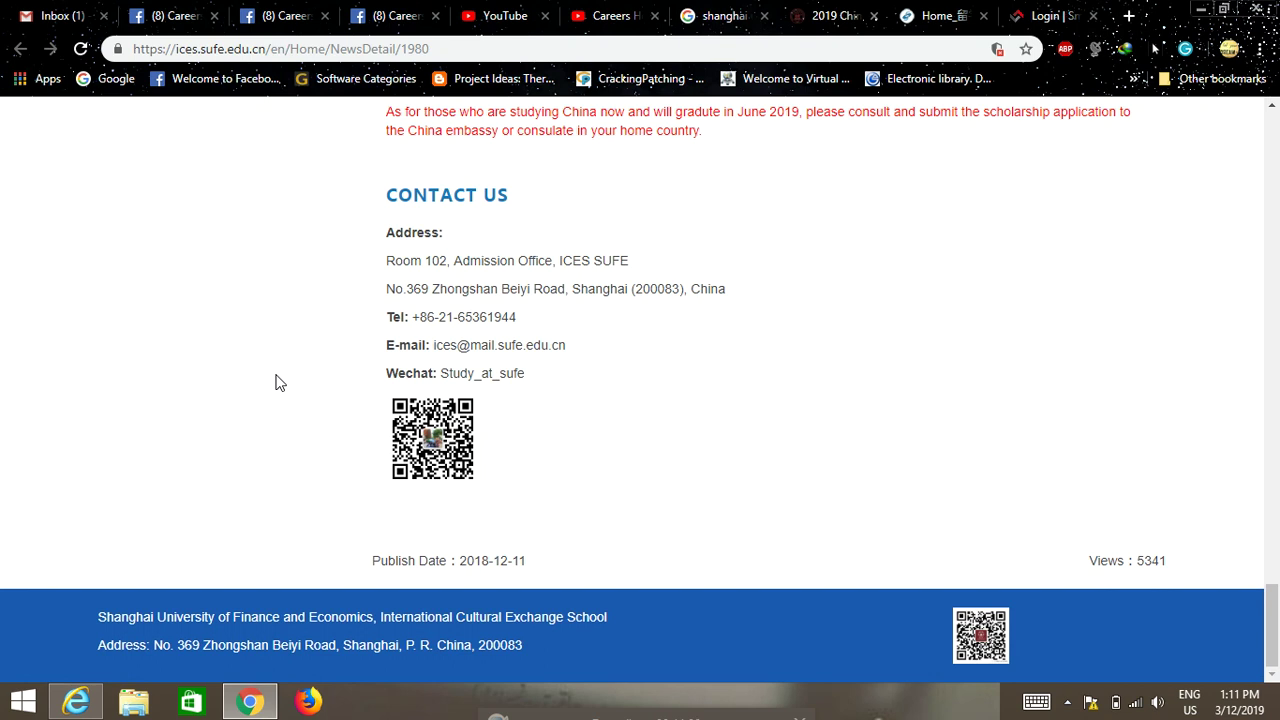
scroll(211, 357, up, 15)
scroll(333, 411, up, 10)
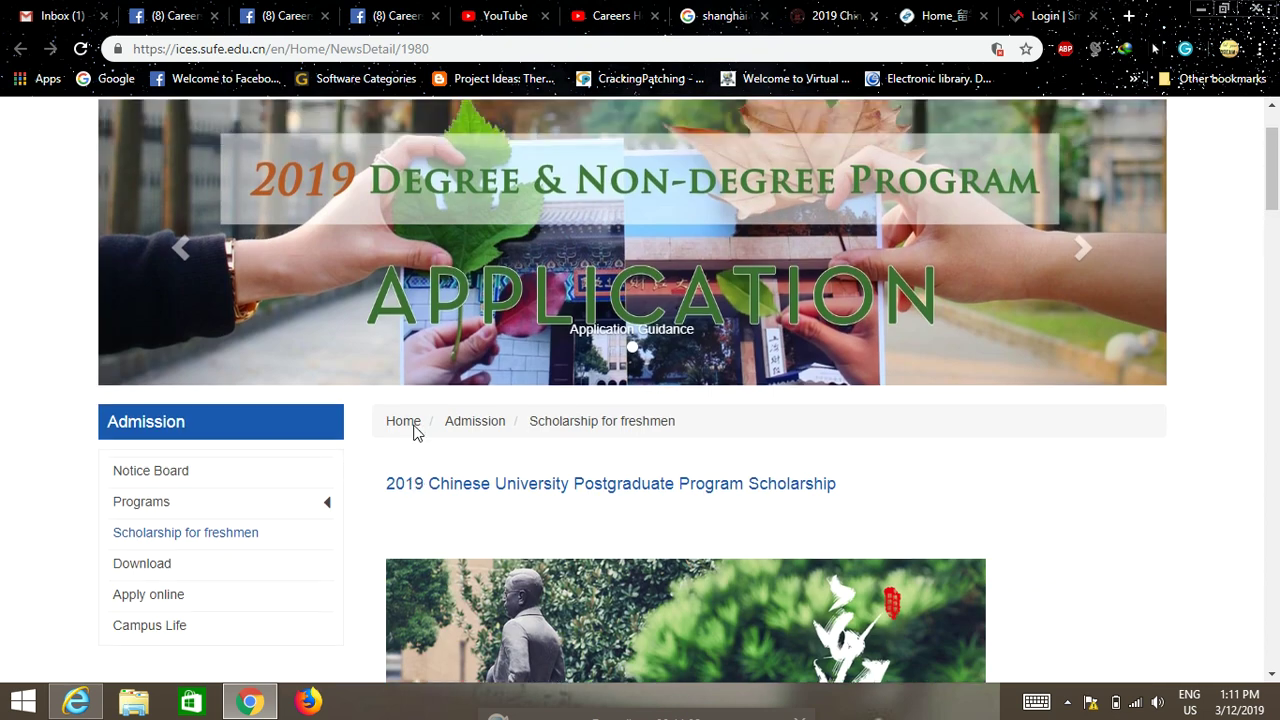
scroll(416, 432, up, 1)
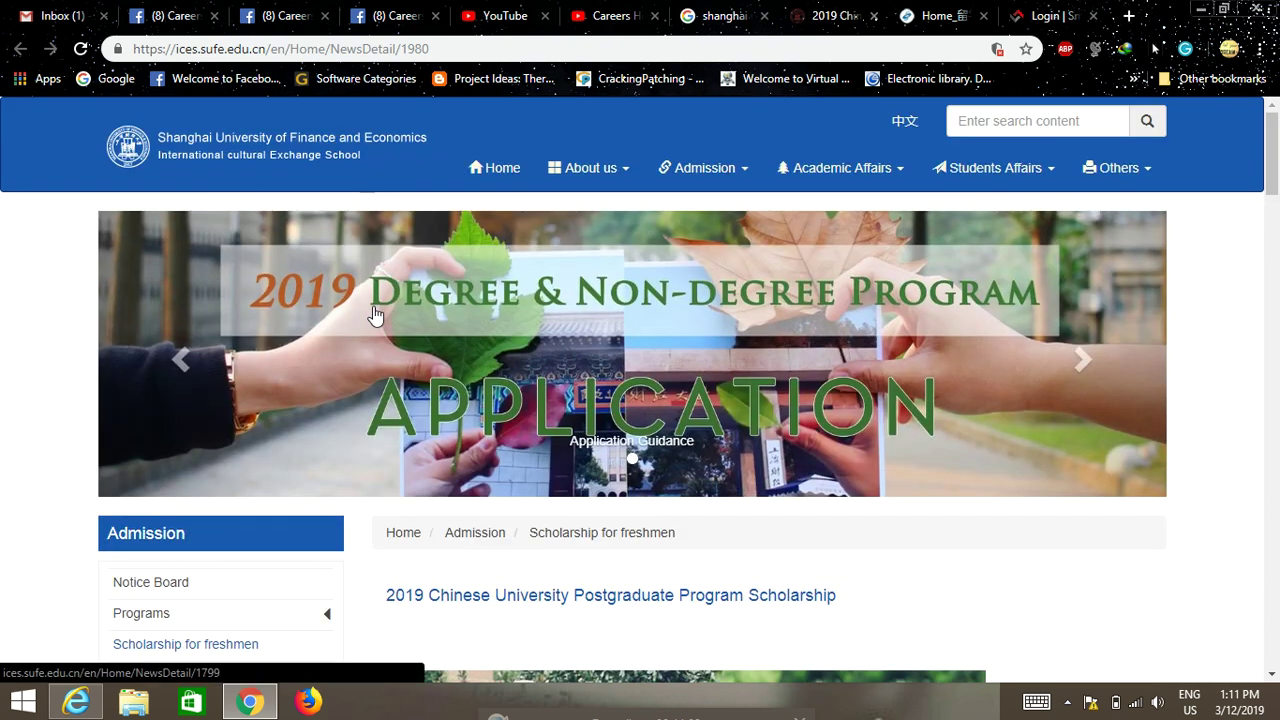
Switch to the Careers Help Desk Facebook group and look through its announcements and discussion post
click(290, 15)
scroll(437, 314, up, 5)
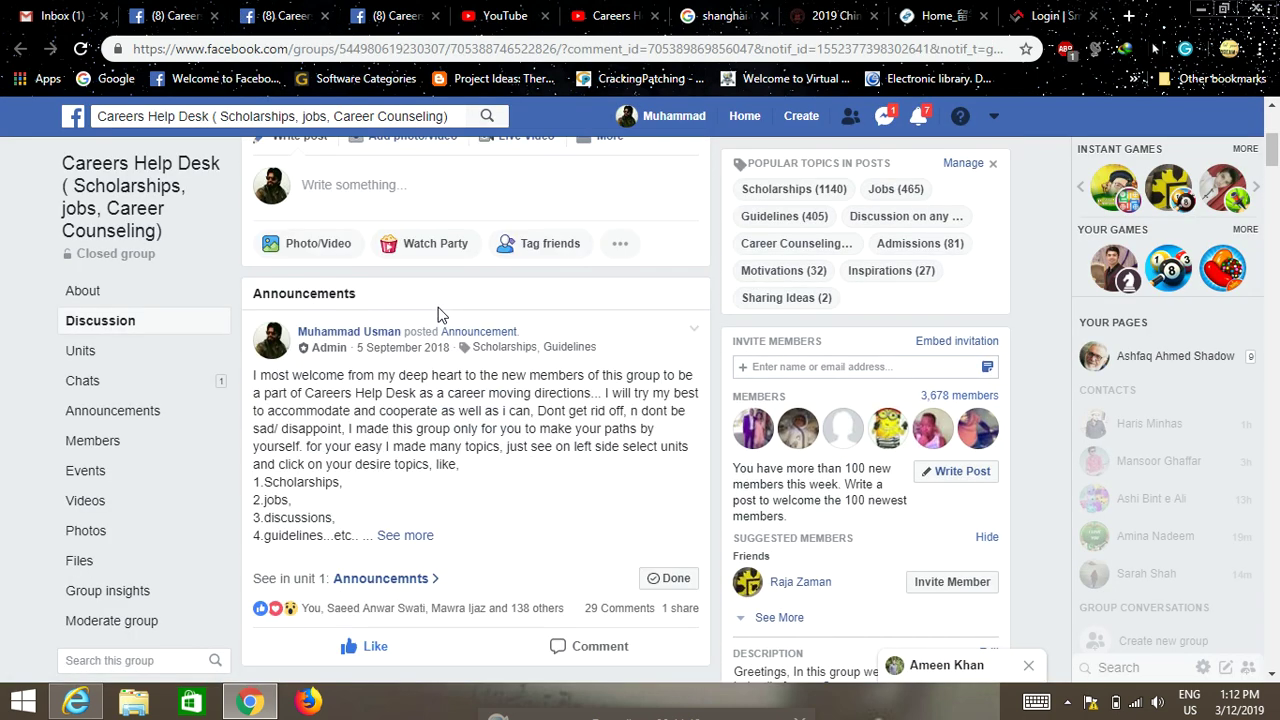
scroll(437, 314, down, 5)
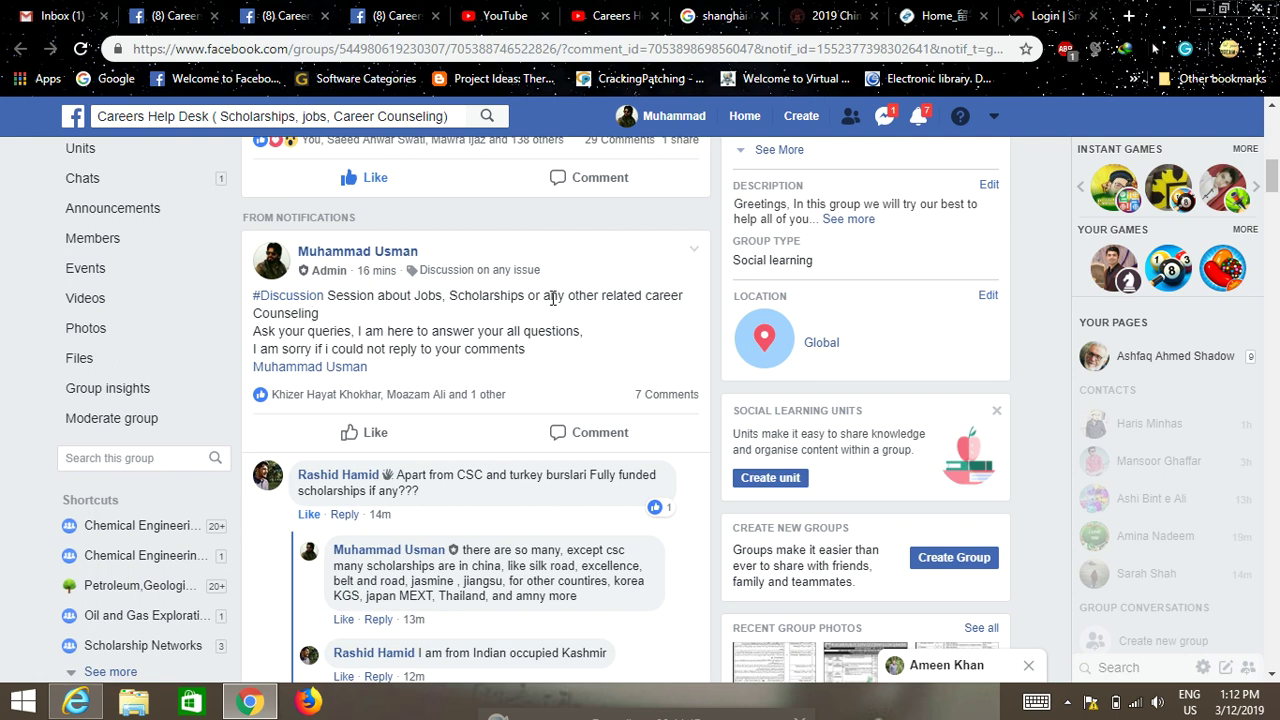
Read the comments and replies under the discussion post in the Careers Help Desk group
scroll(430, 325, down, 2)
scroll(430, 330, down, 1)
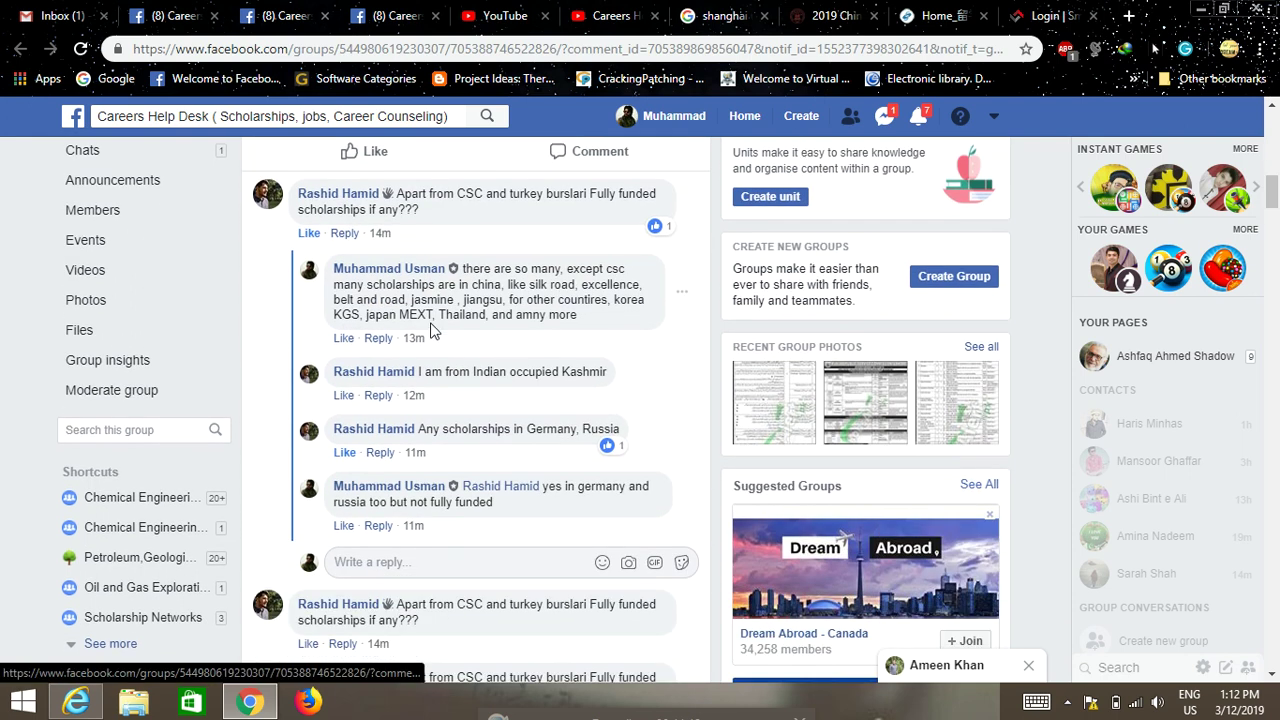
scroll(435, 328, up, 3)
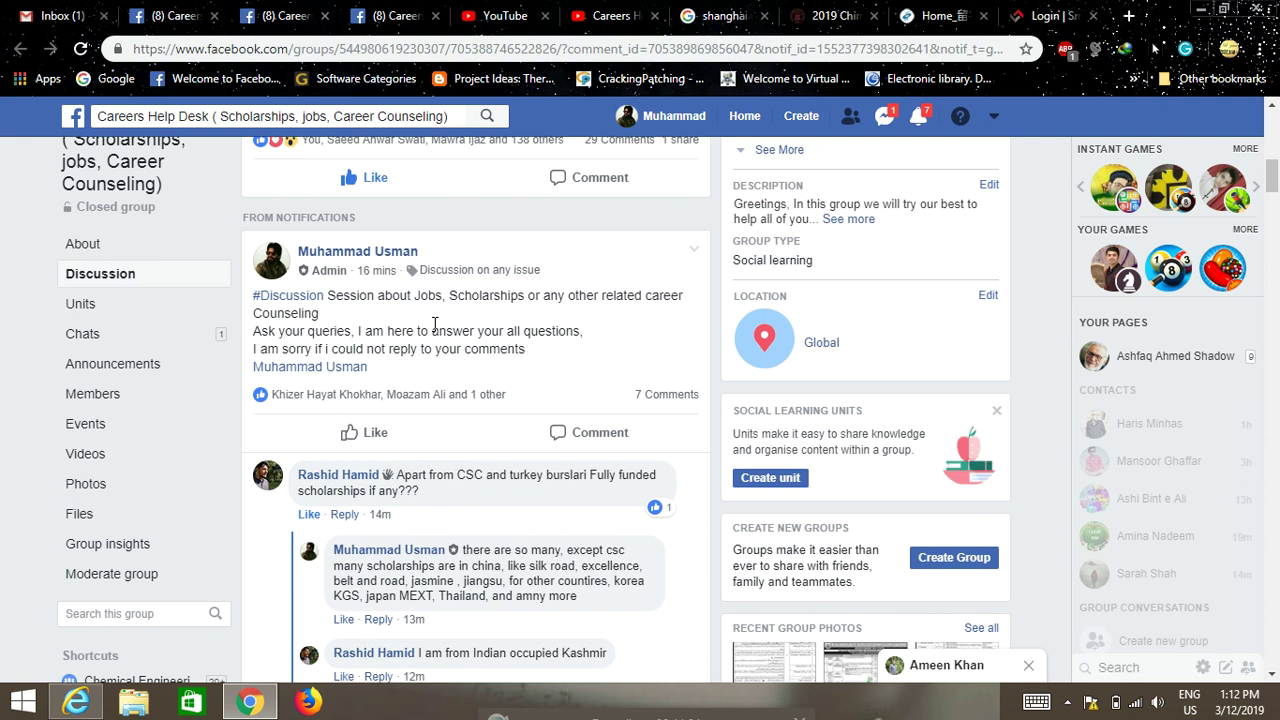
scroll(435, 328, up, 1)
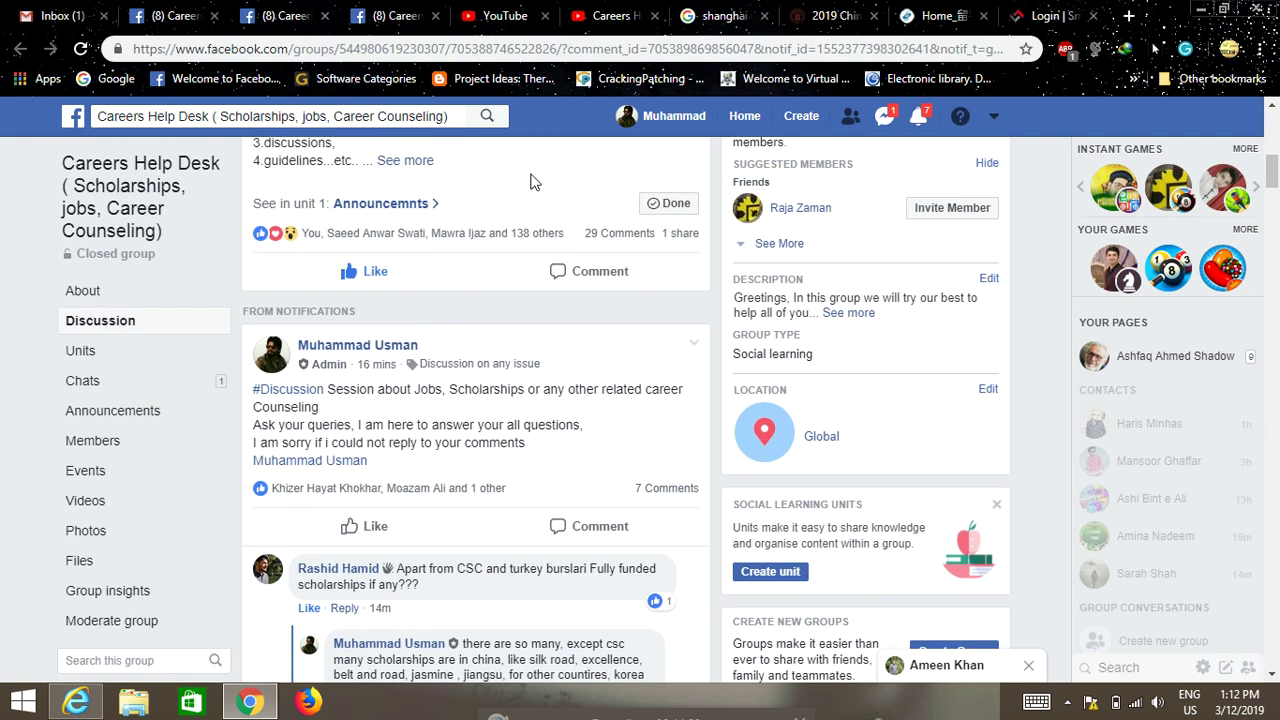
View the Careers Help Desk YouTube channel, and return to the SUFE 2019 Chinese University Postgraduate Program Scholarship page
click(614, 16)
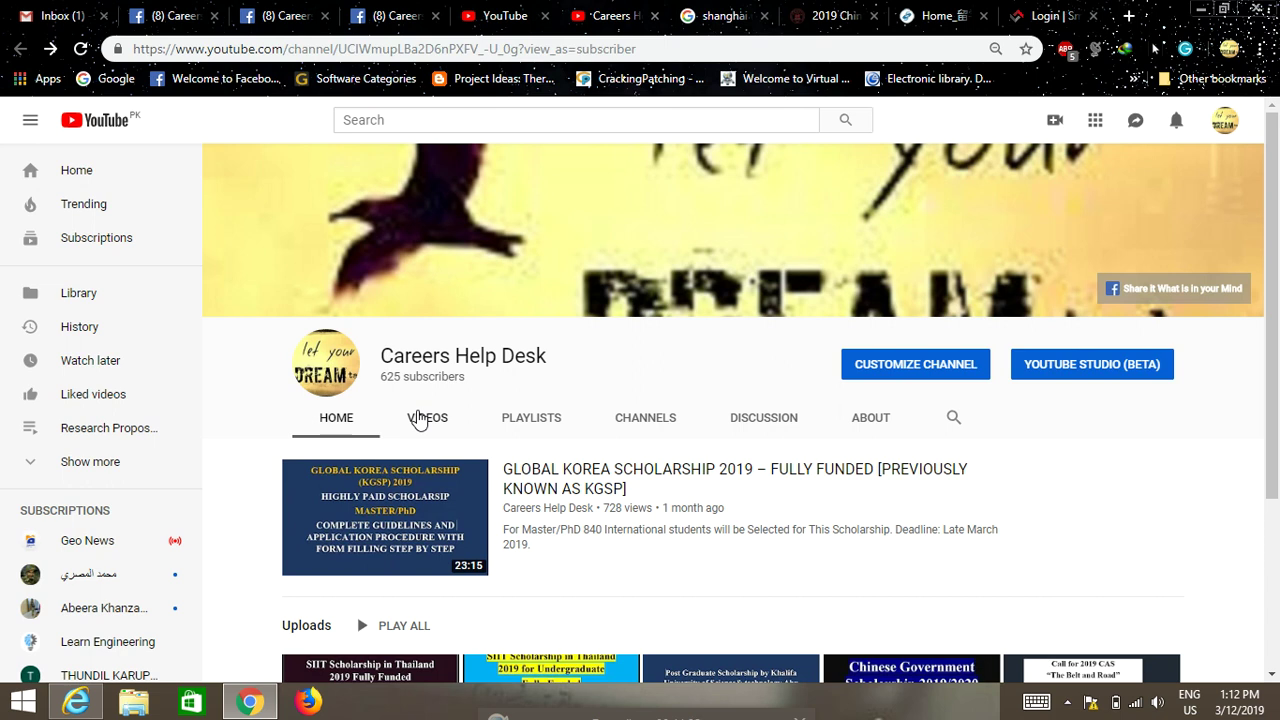
click(840, 15)
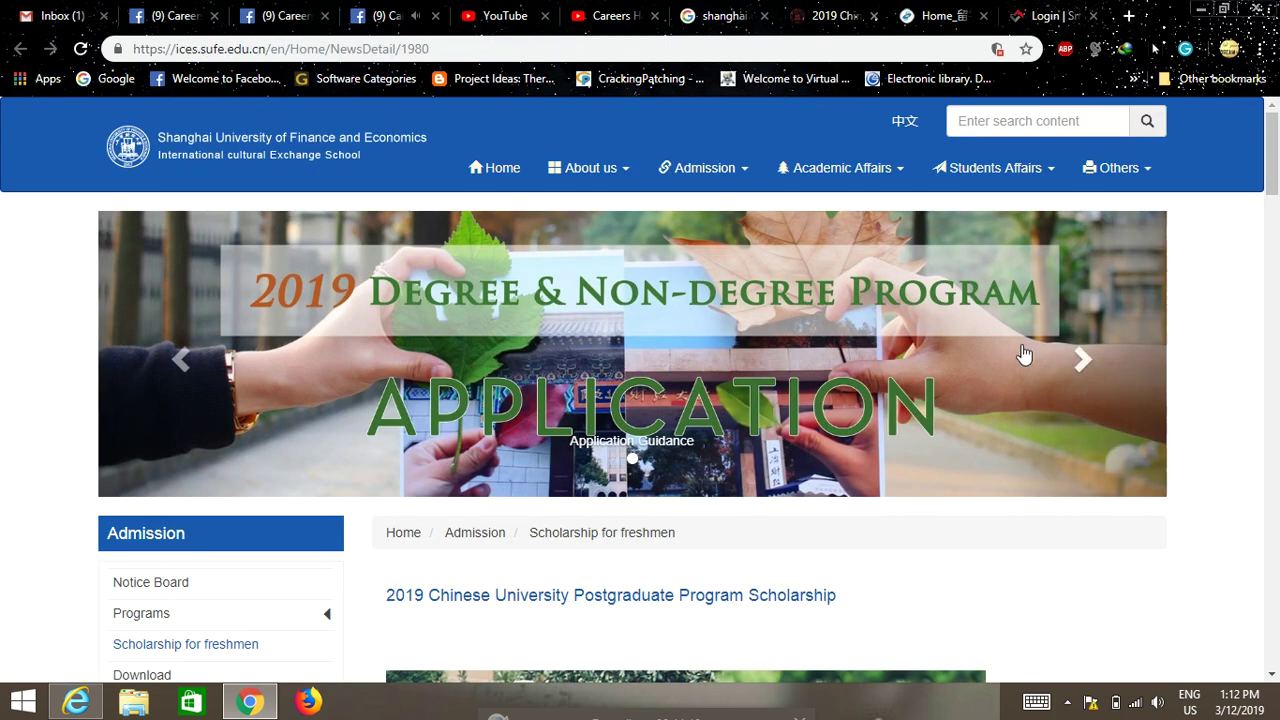
Bring up Apowersoft Screen Recorder Pro, and clear the desktop by minimising the browser and closing the recorder window
click(1068, 702)
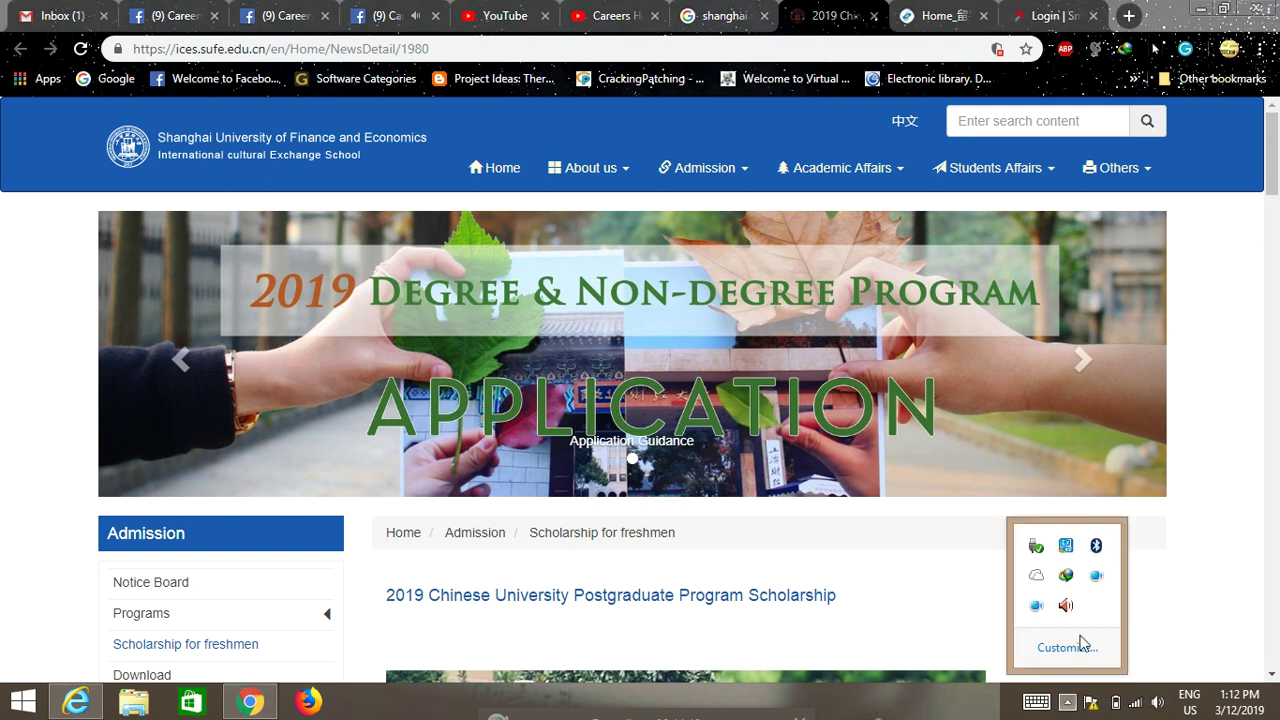
click(1036, 605)
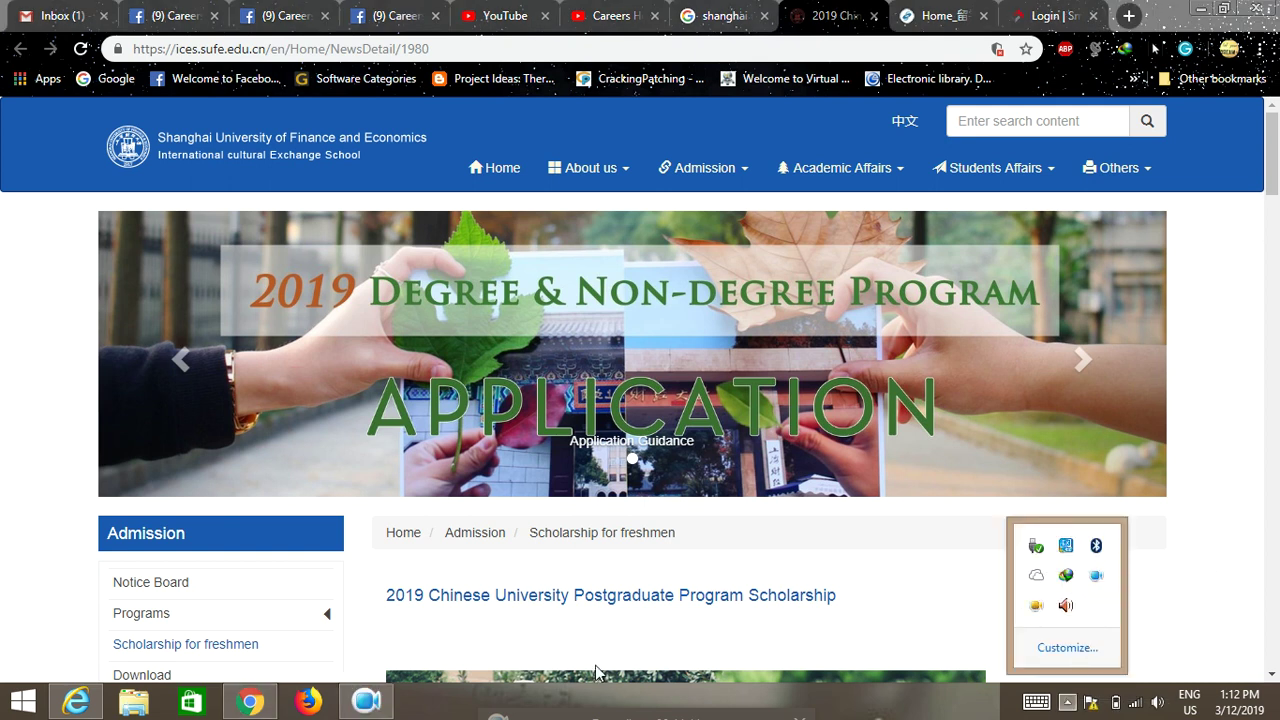
click(1200, 8)
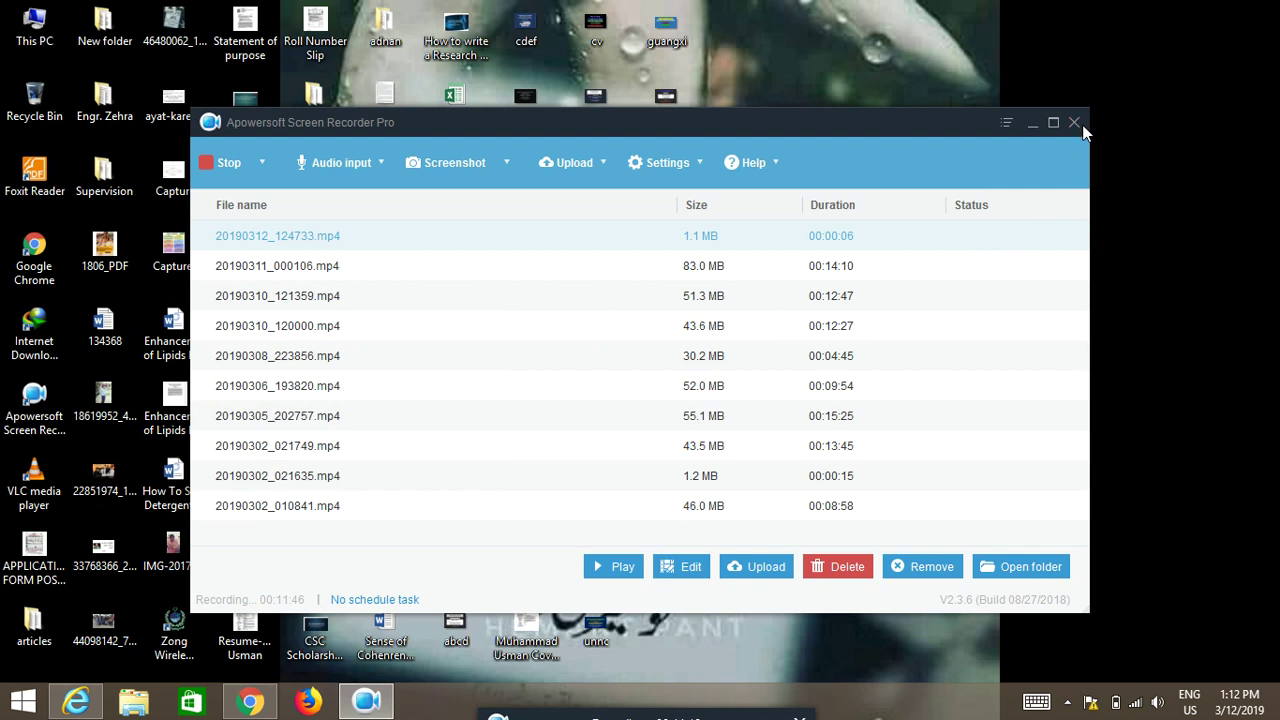
click(1075, 123)
click(700, 437)
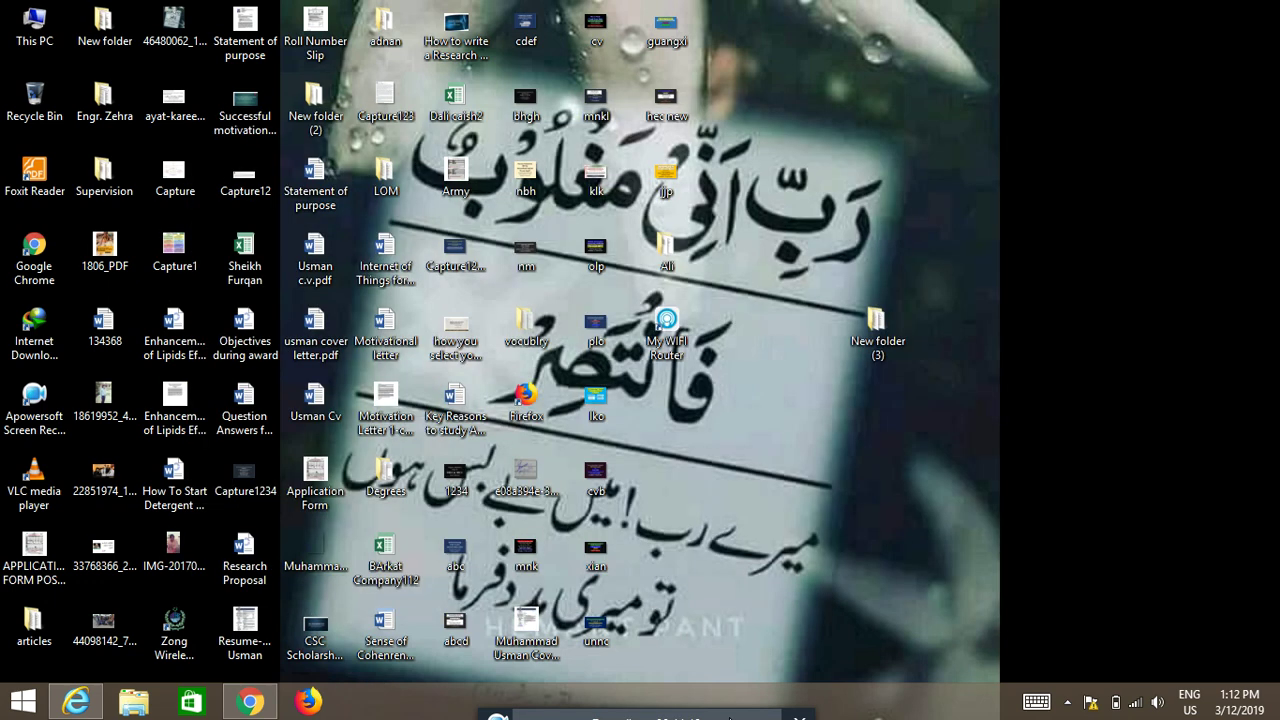